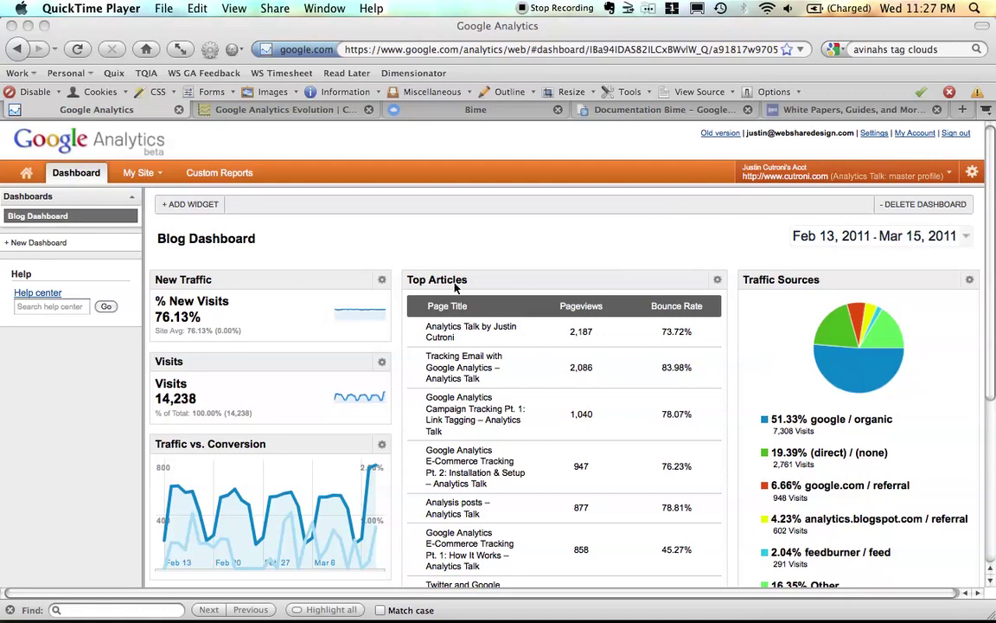
Move the Visits widget above New Traffic on the Blog Dashboard, then start a new widget
left_click(314, 371)
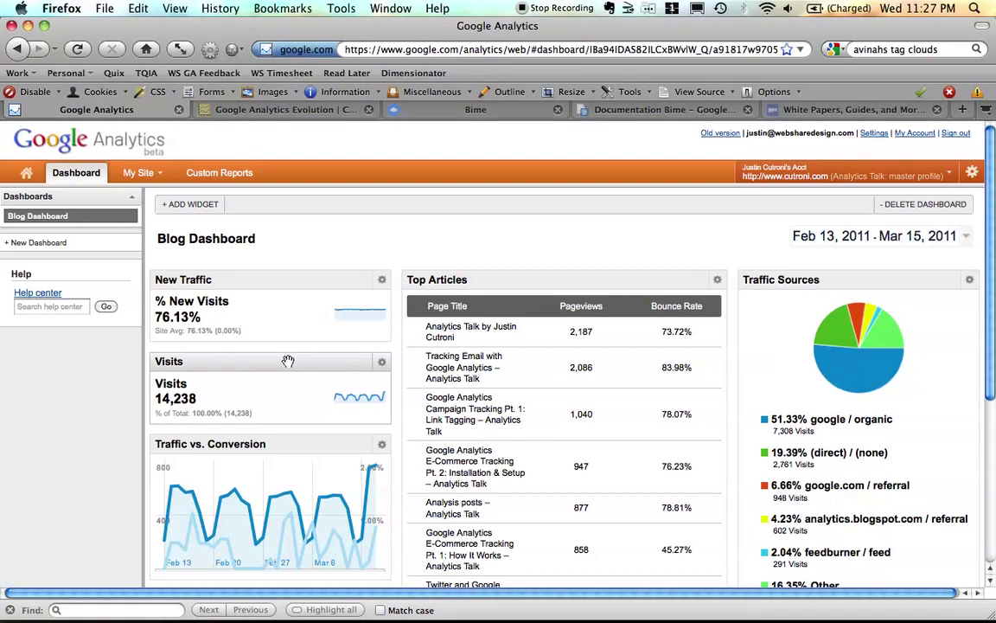
left_click_drag(287, 358, 287, 278)
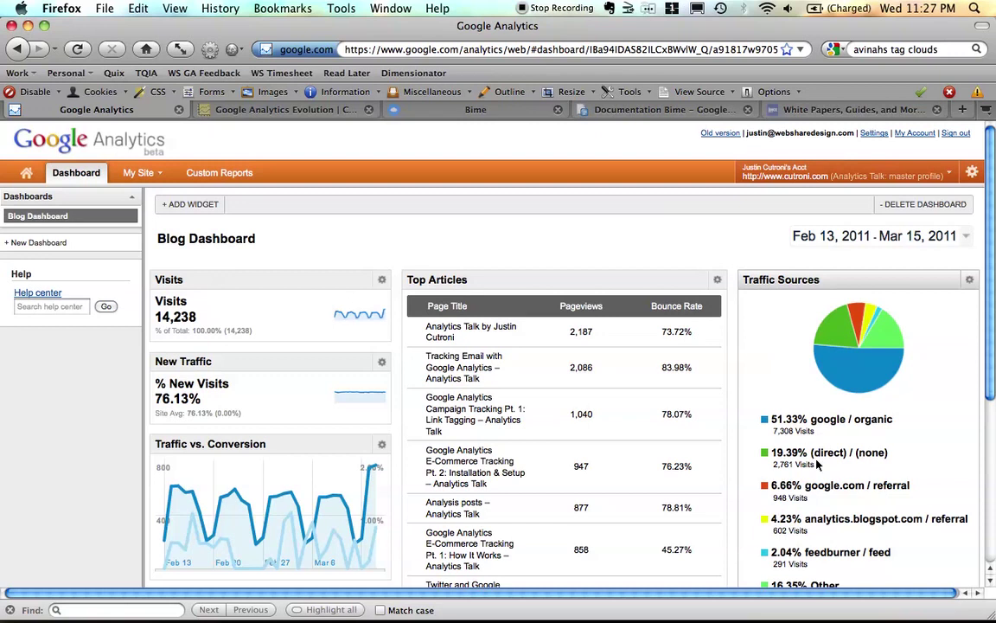
scroll(813, 516, "down", 2)
scroll(813, 514, "up", 2)
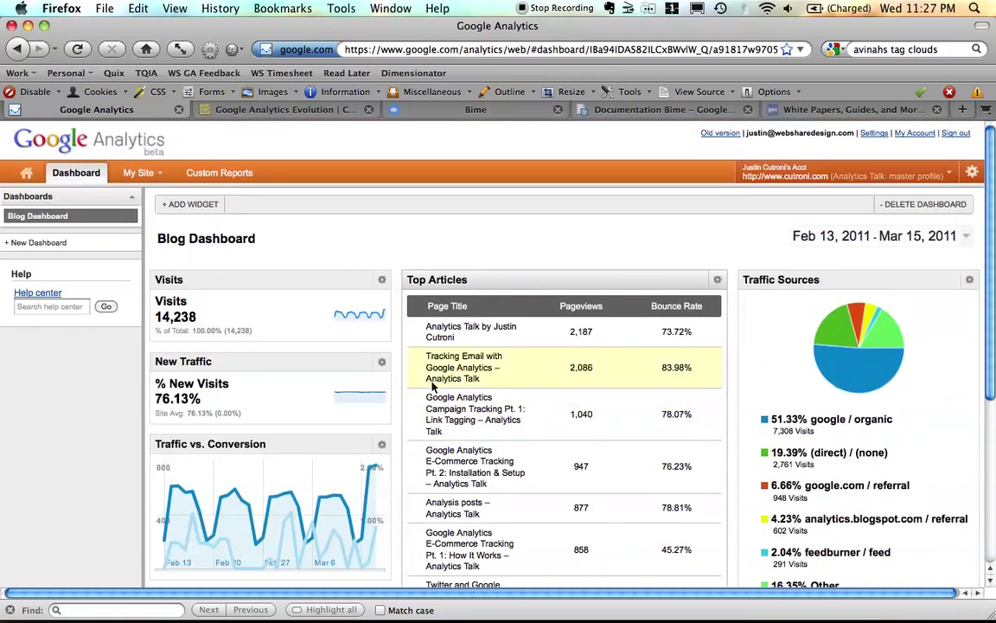
left_click(204, 208)
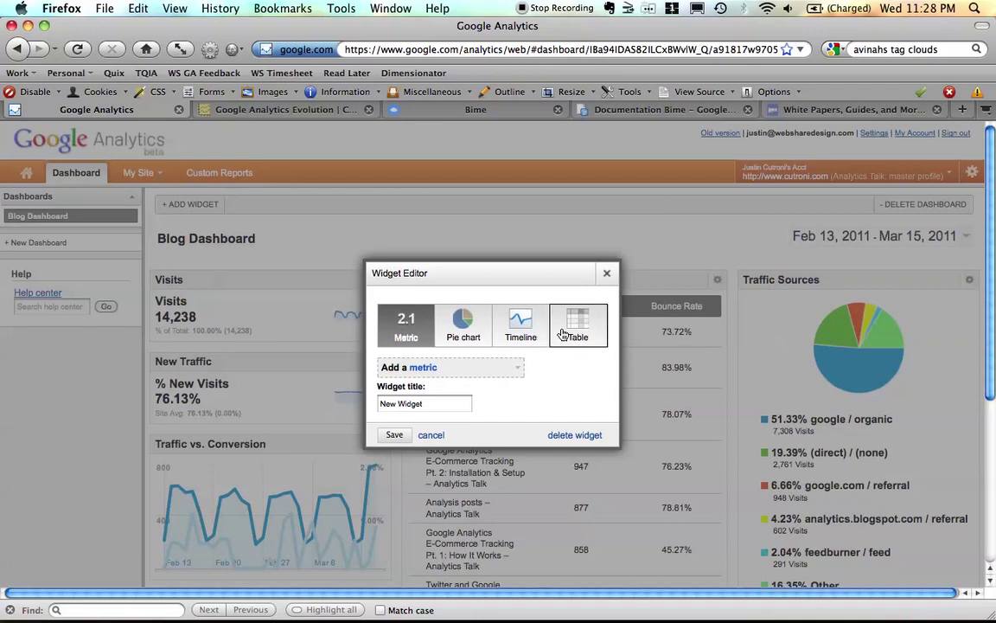
Browse the new widget's metric list without picking a metric
left_click(519, 372)
scroll(456, 438, "down", 5)
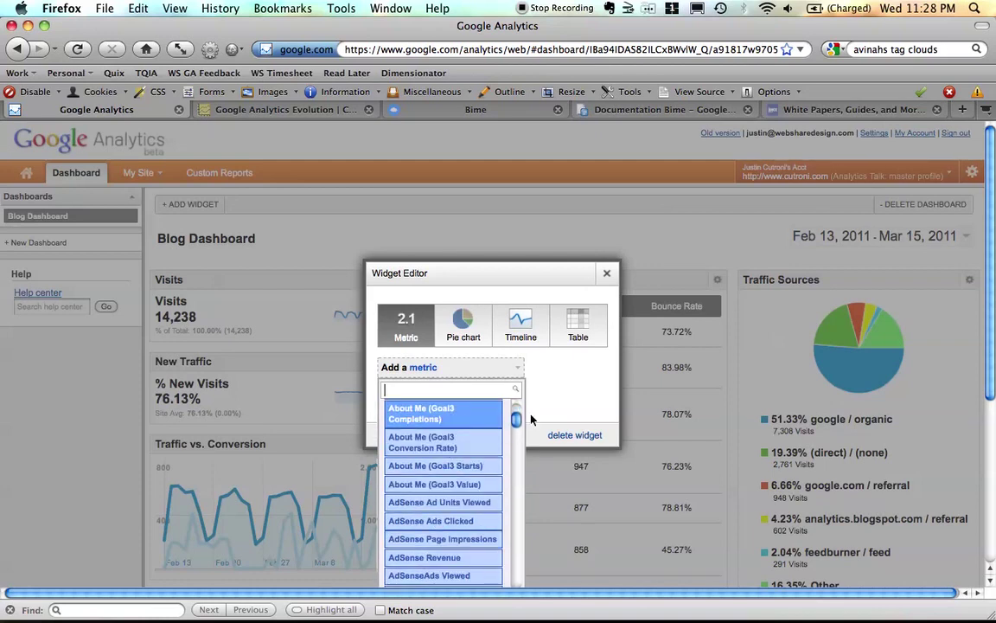
left_click(516, 370)
left_click(515, 371)
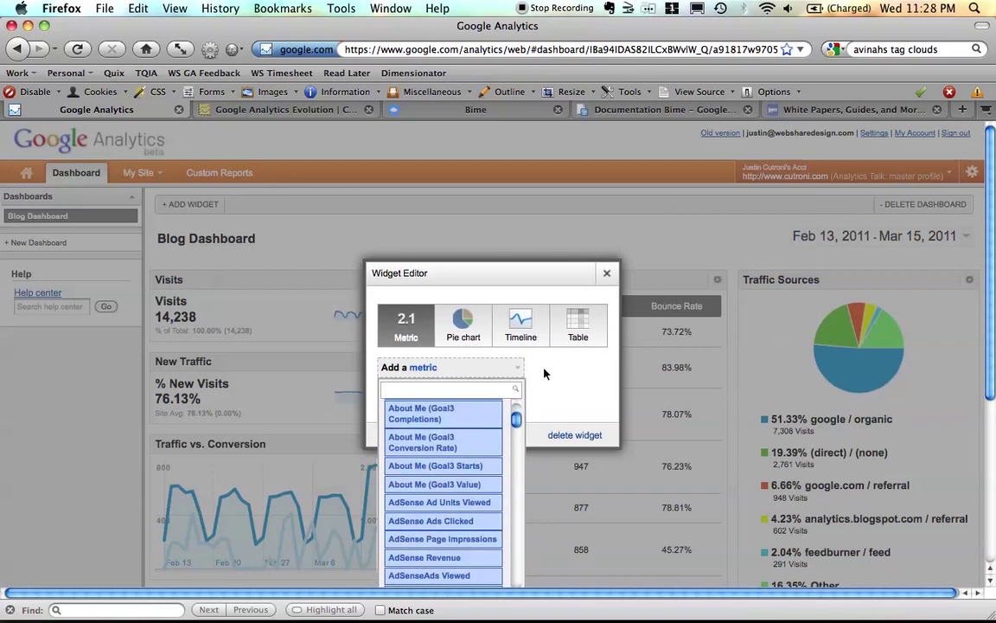
left_click(544, 373)
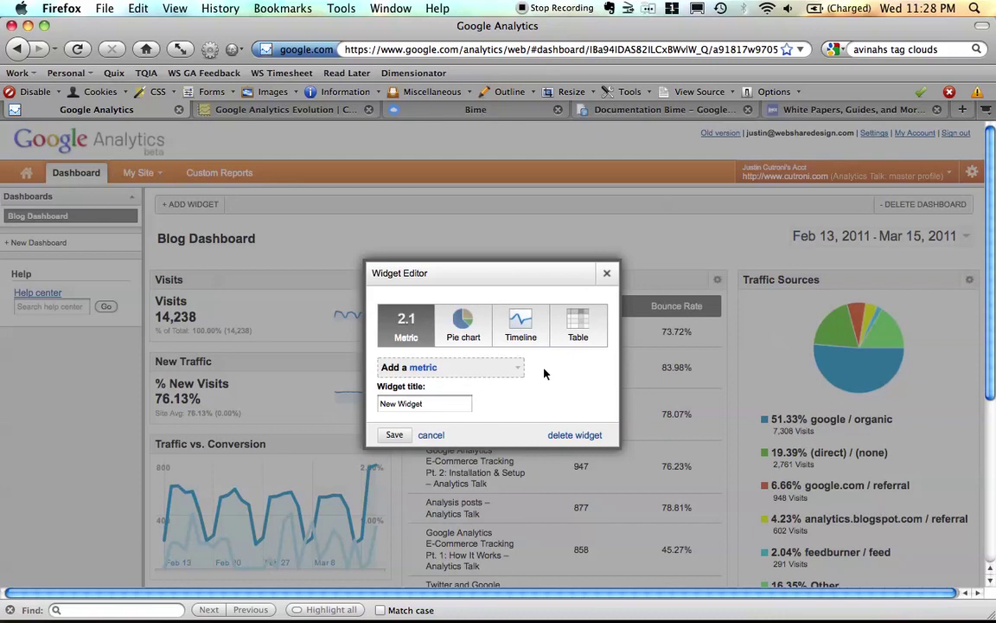
Try a Table widget with its dimension list and 10 rows, then cancel the widget
left_click(578, 336)
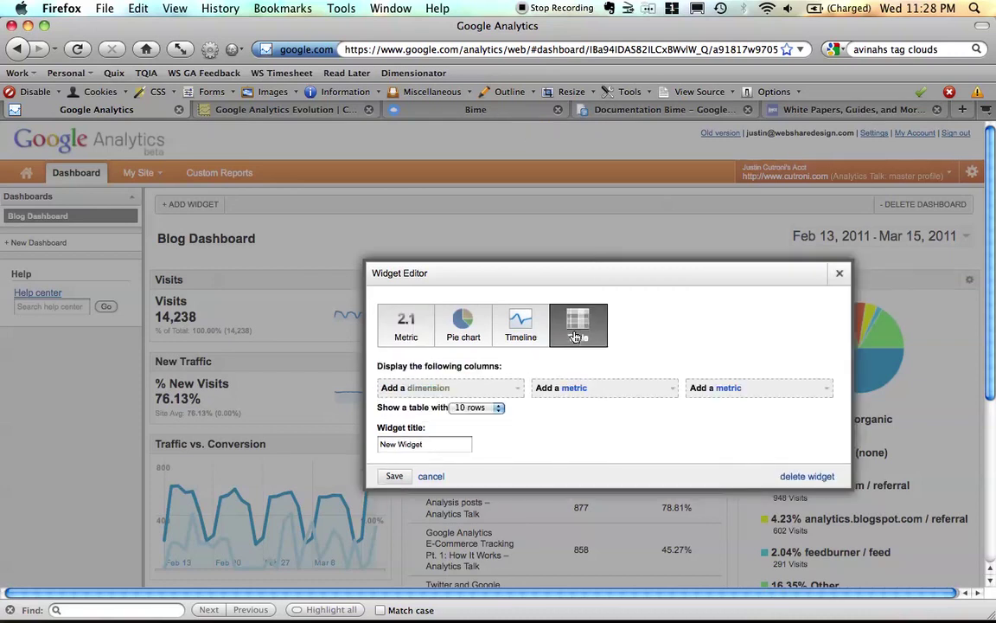
left_click(517, 389)
left_click(550, 427)
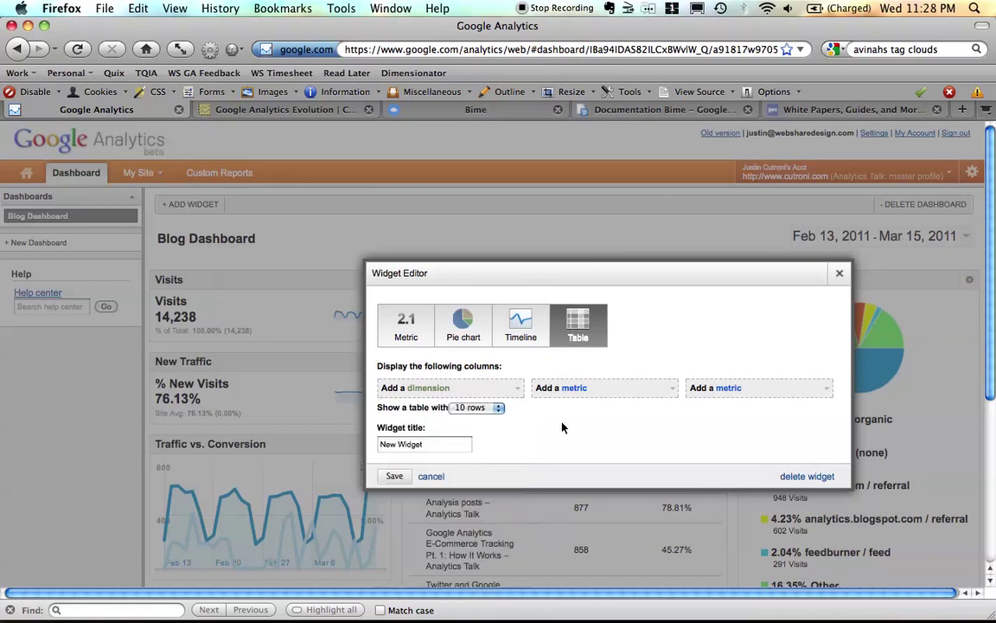
left_click(499, 408)
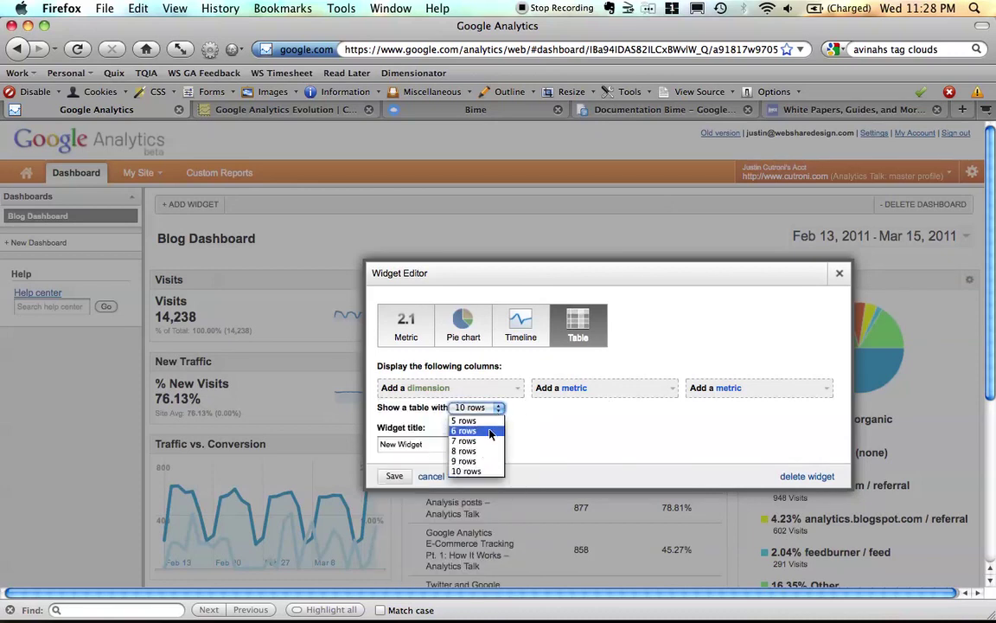
left_click(467, 471)
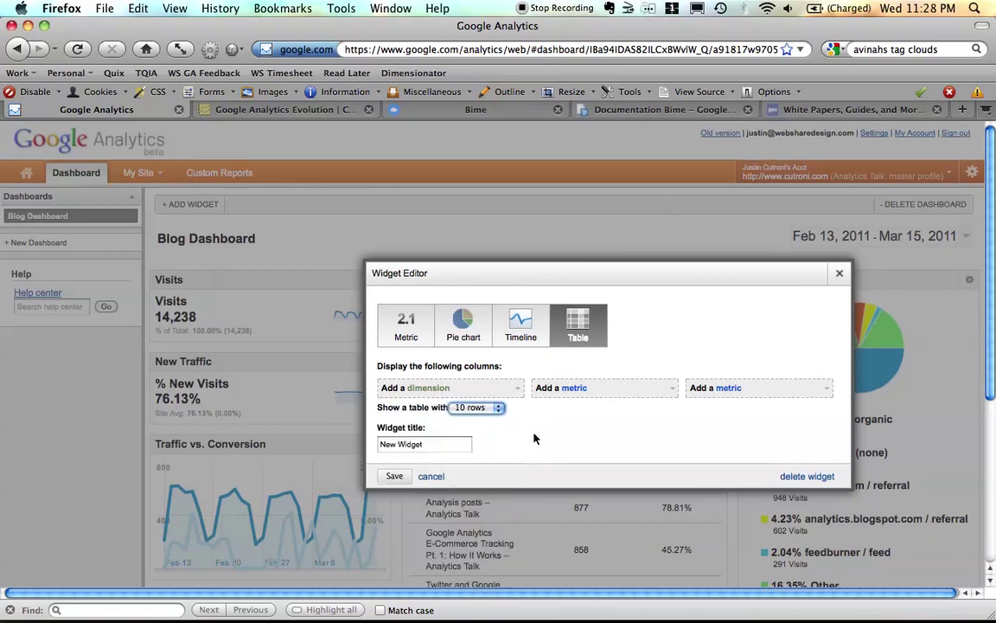
left_click(432, 475)
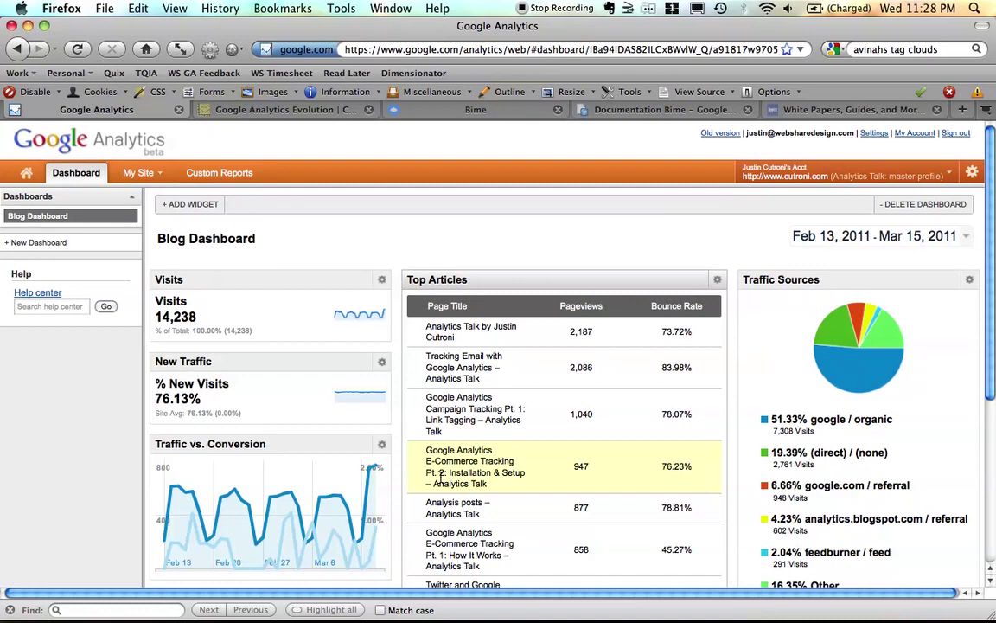
Switch from the dashboard to the site's Reports to view Organic Search Traffic for Feb 13 – Mar 15, 2011
left_click(156, 178)
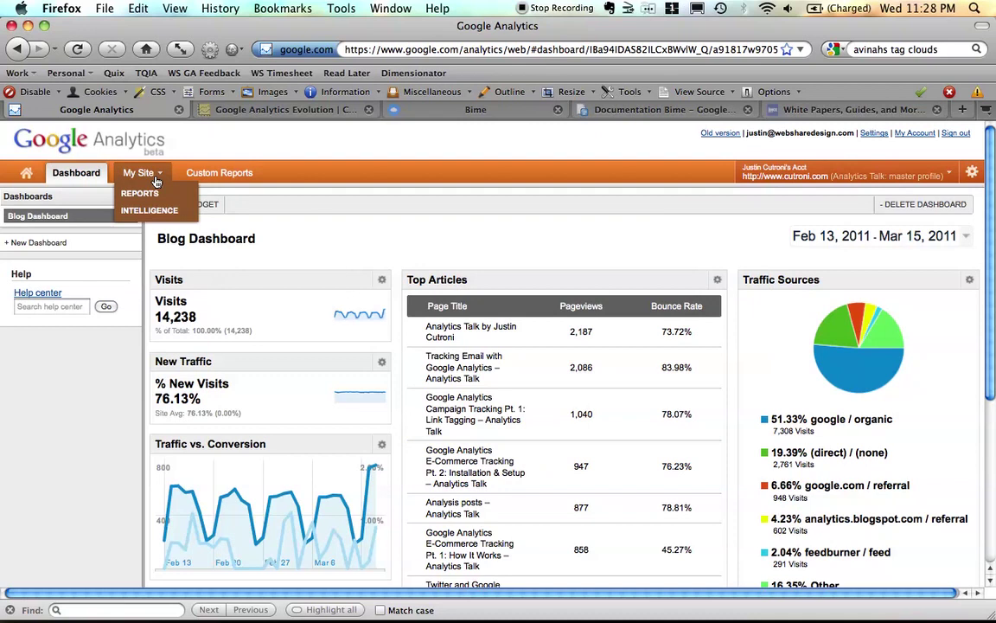
left_click(142, 194)
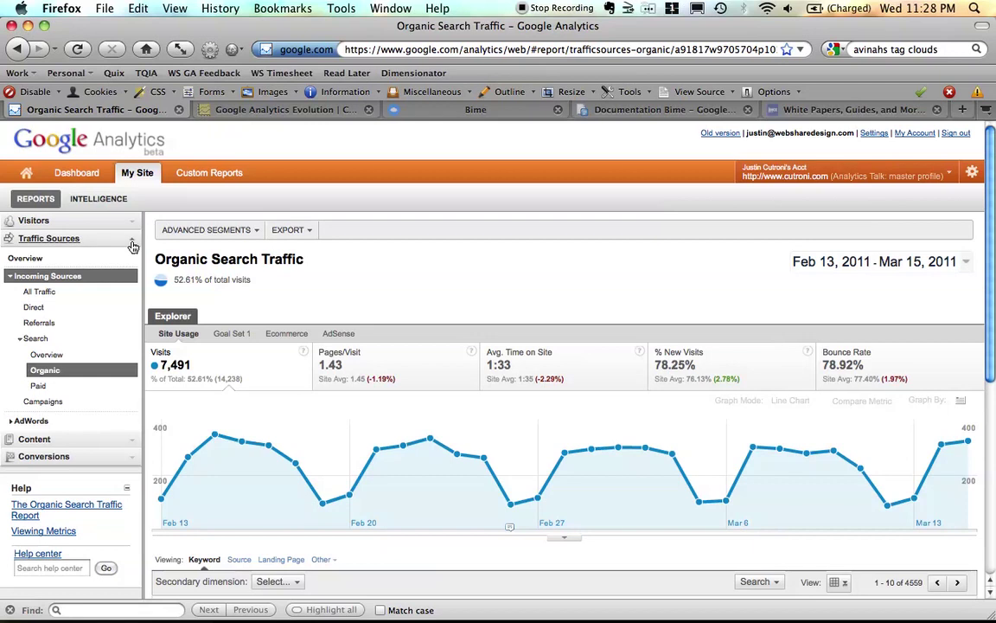
Read the Visits chart and keyword table, then plot Pages/Visit (average 1.43) instead
mouse_move(575, 473)
mouse_move(491, 451)
scroll(381, 376, "down", 2)
scroll(378, 374, "down", 1)
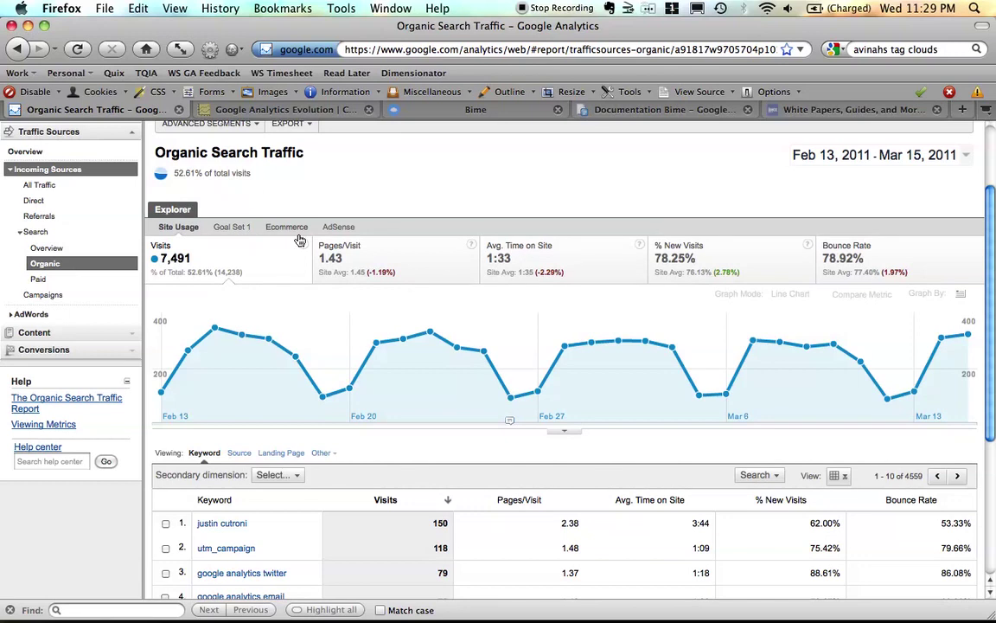
scroll(299, 239, "down", 1)
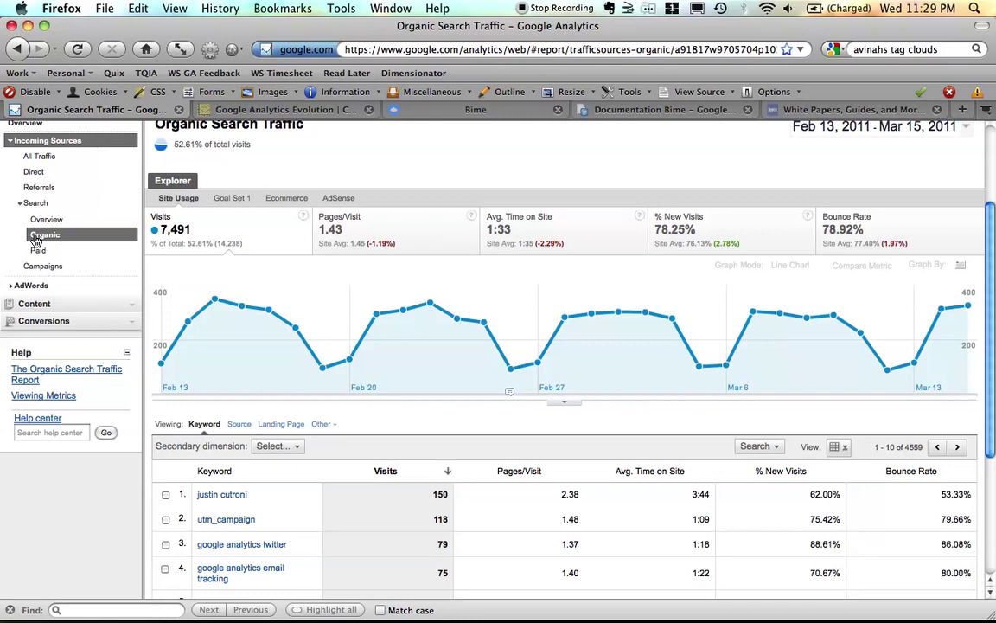
mouse_move(402, 314)
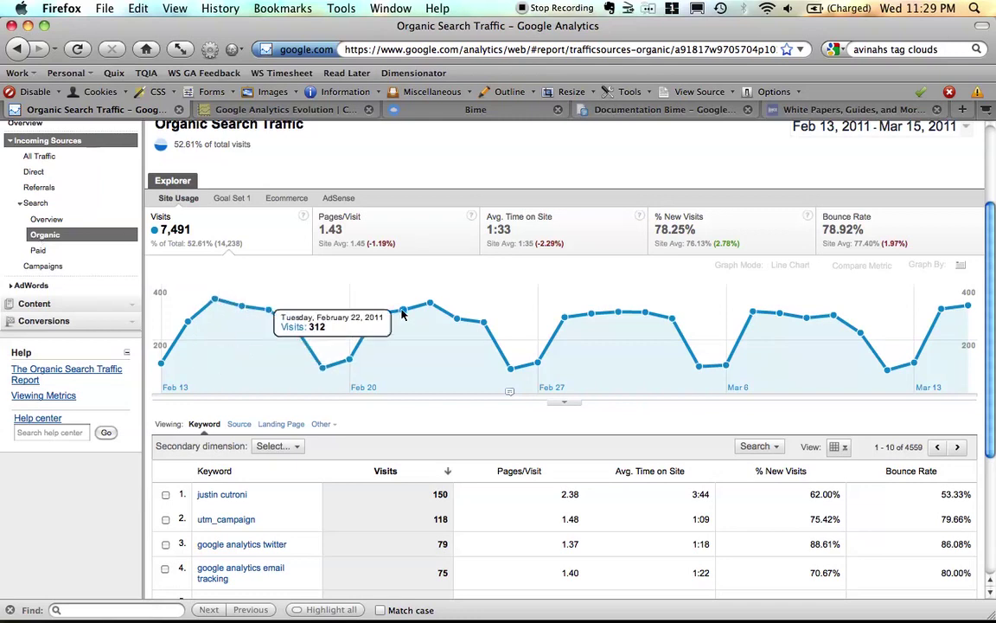
left_click(396, 243)
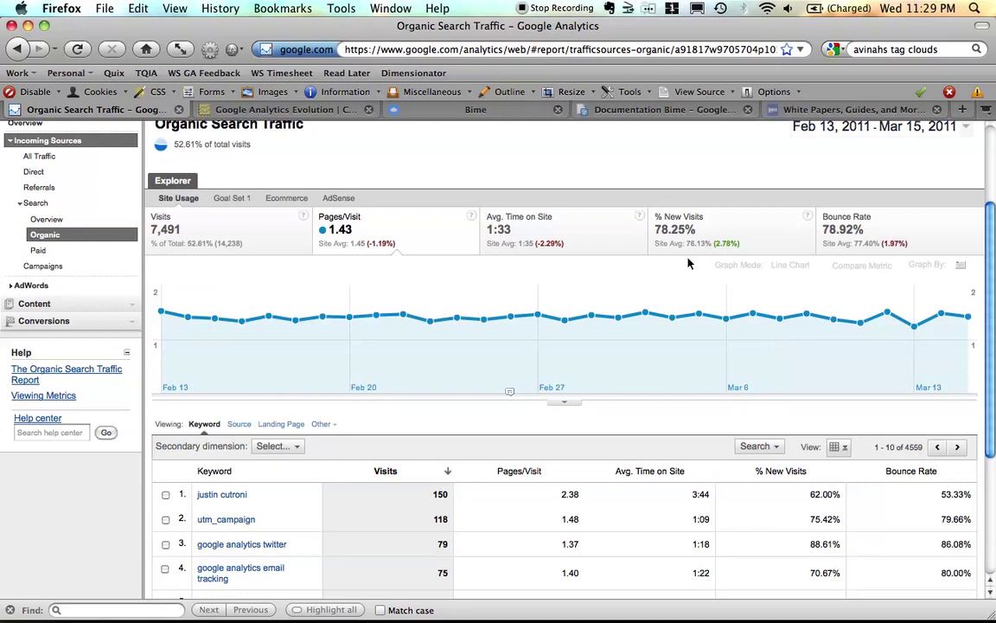
left_click(814, 268)
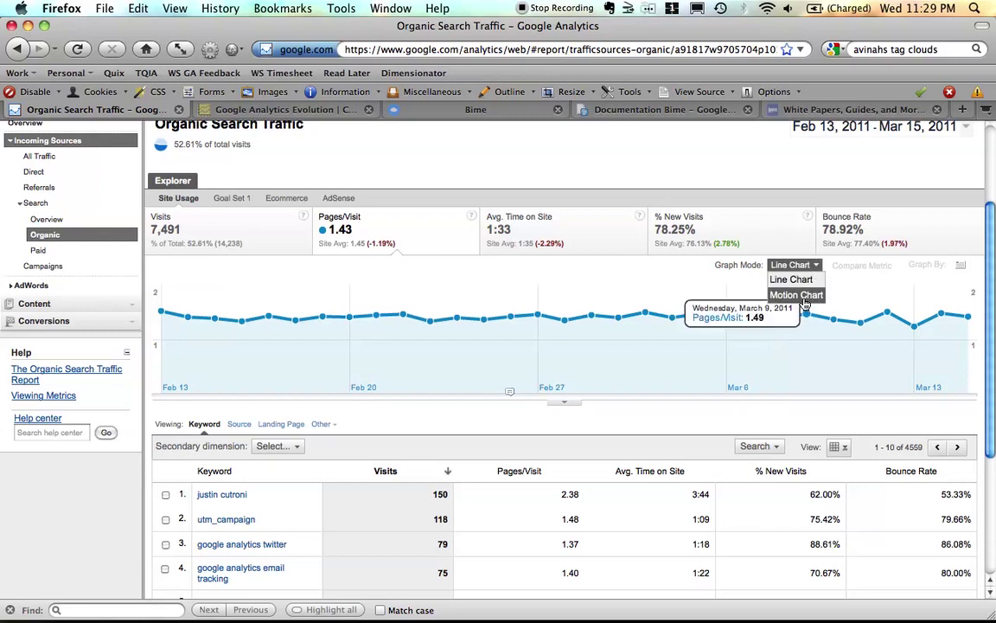
left_click(796, 295)
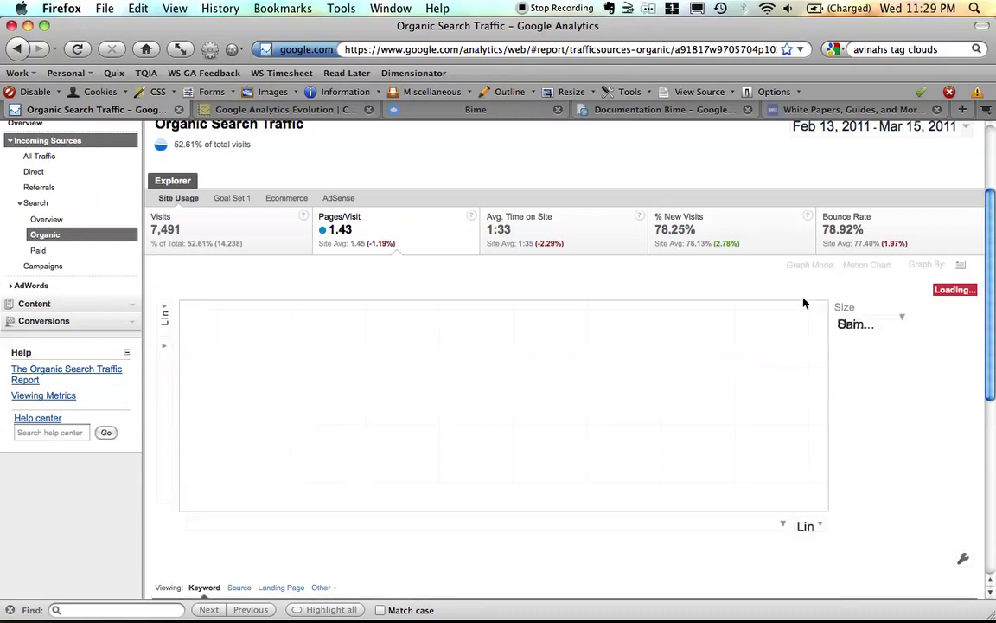
scroll(803, 302, "down", 3)
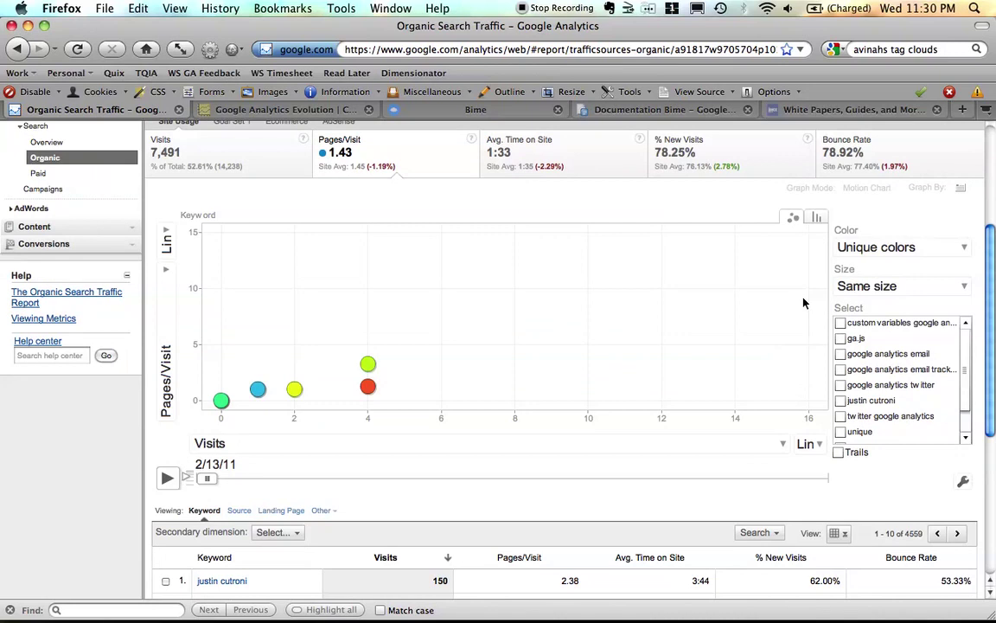
left_click(860, 188)
left_click(861, 203)
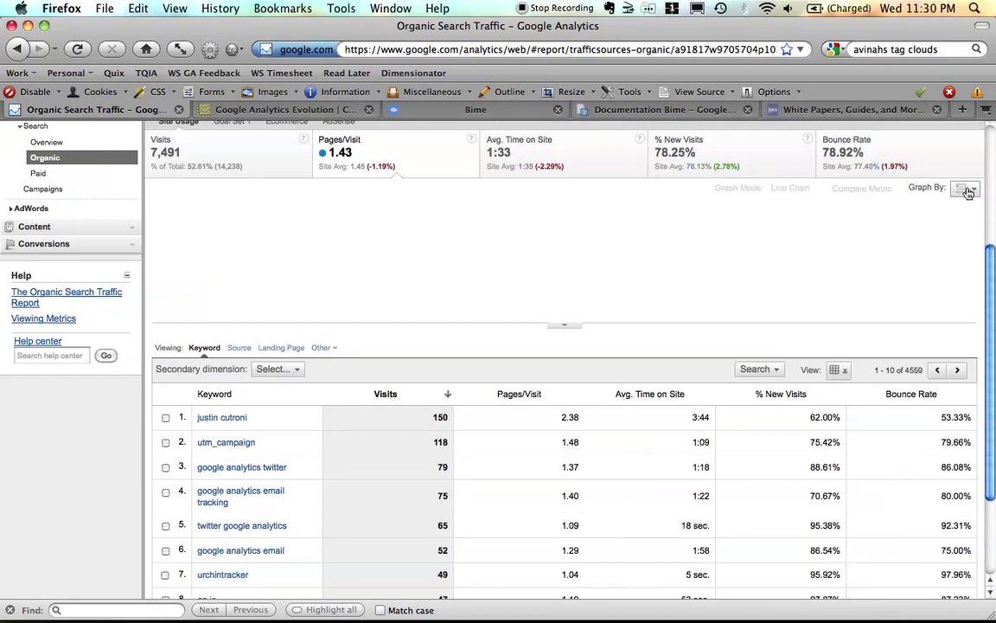
left_click(968, 188)
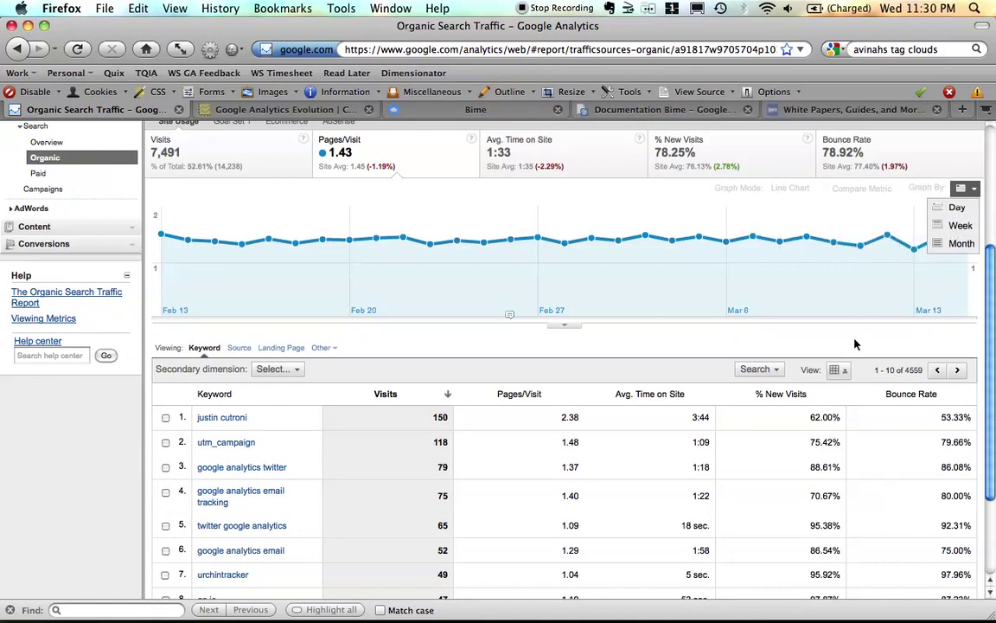
scroll(855, 344, "down", 3)
scroll(854, 344, "down", 1)
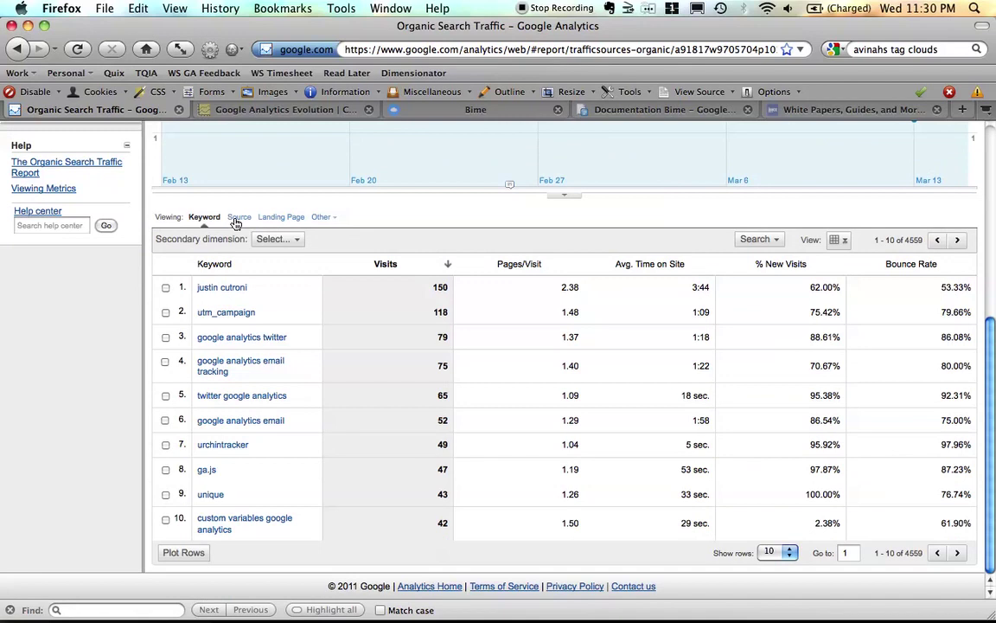
left_click(275, 239)
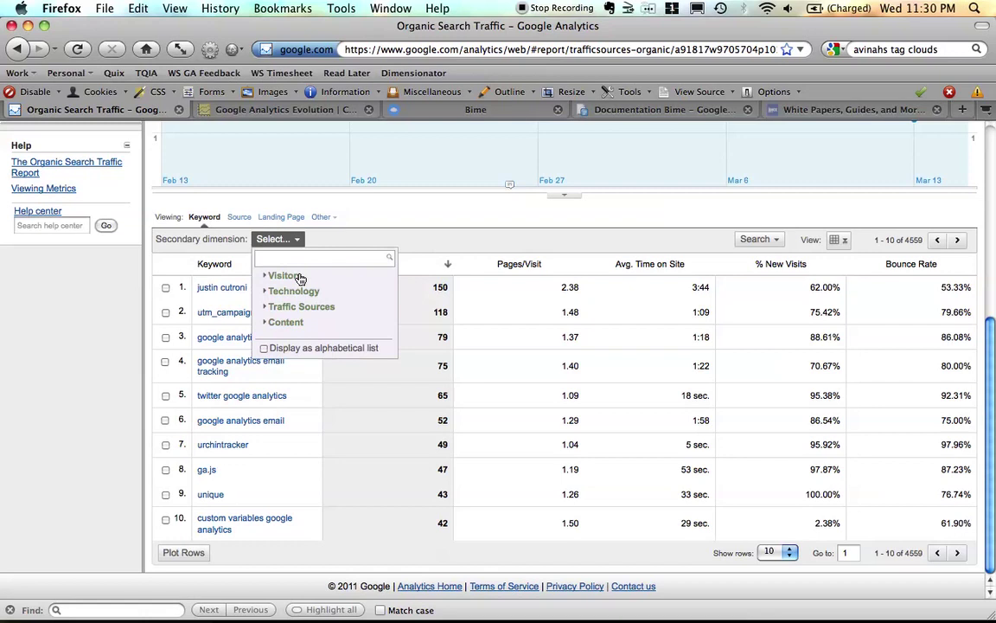
left_click(344, 237)
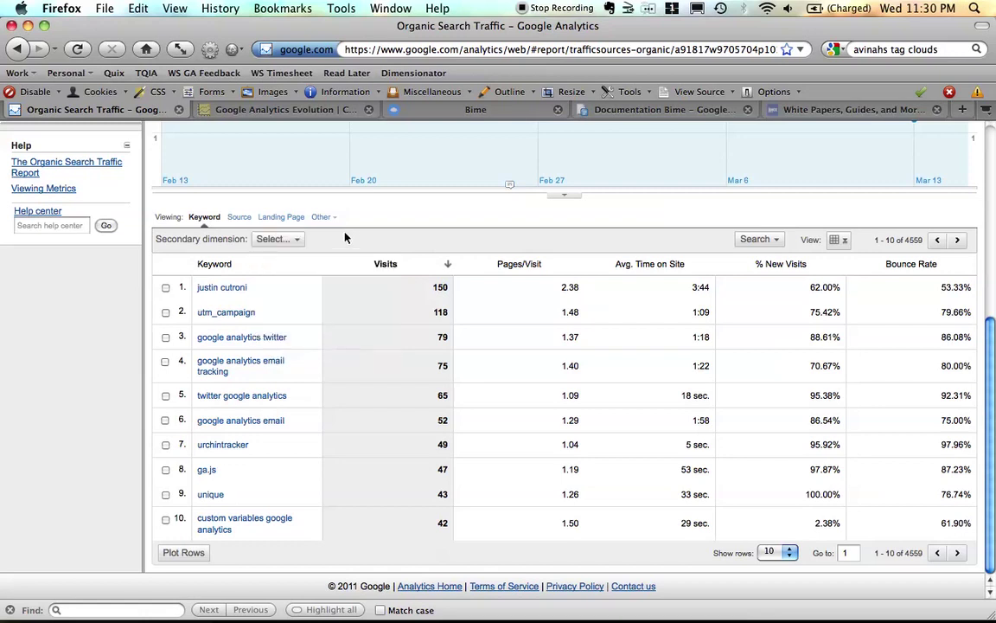
Display the organic search keywords as a Term Cloud
left_click(844, 242)
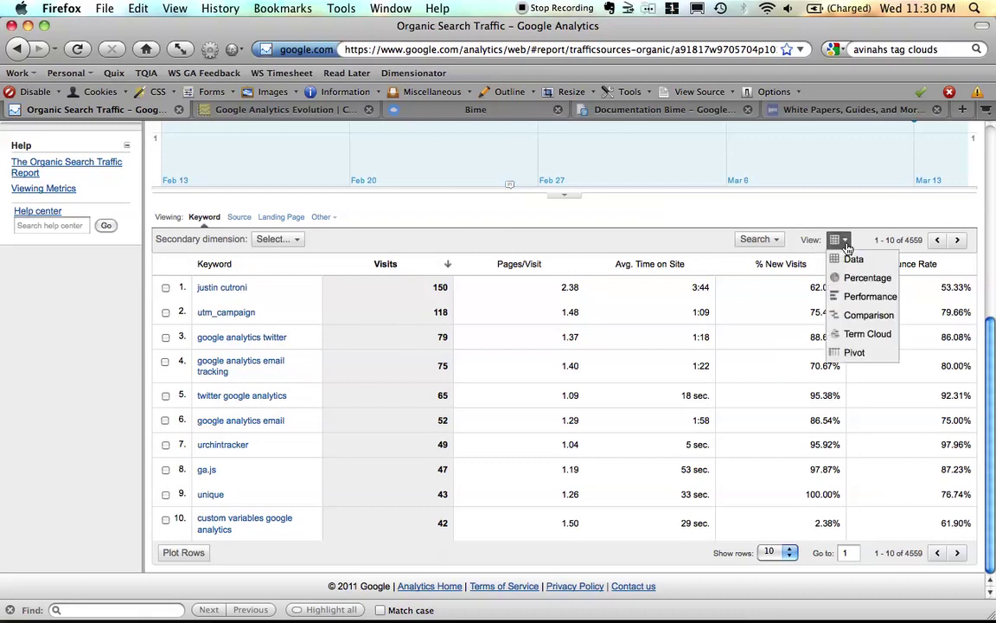
left_click(851, 335)
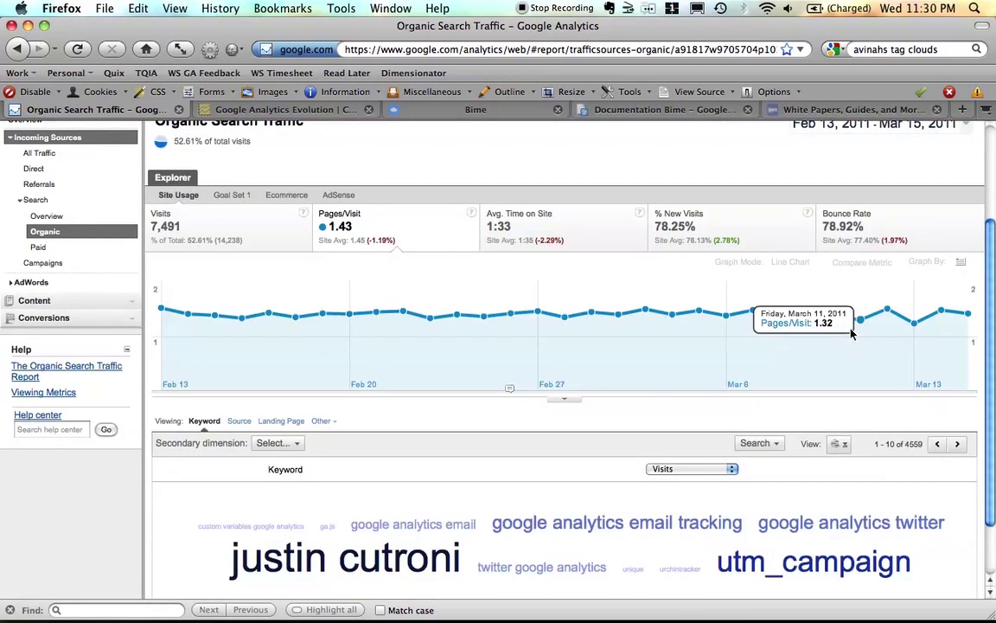
scroll(851, 335, "down", 2)
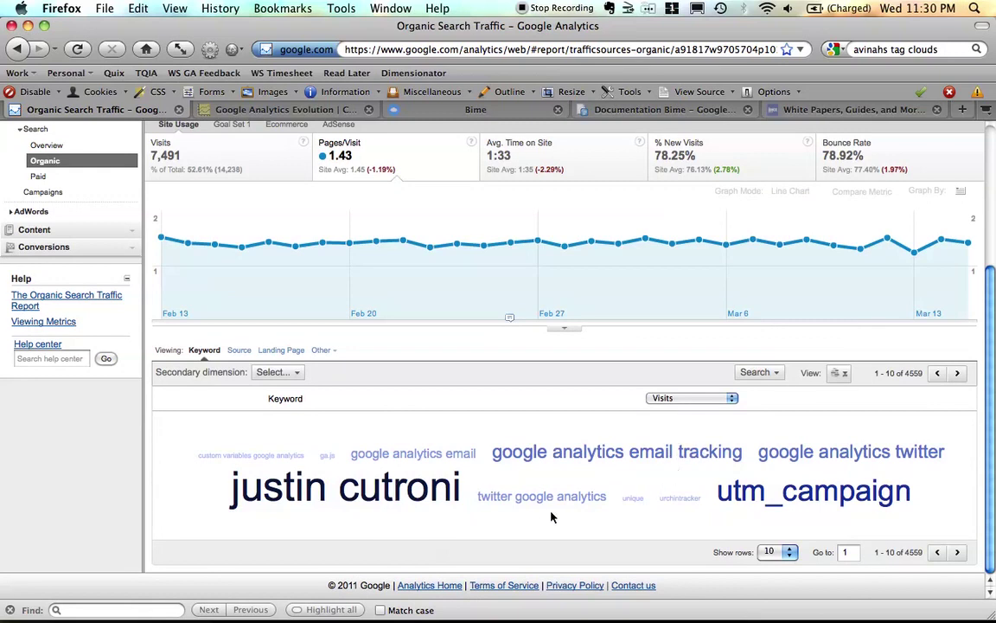
Keep Visits as the cloud metric and show 50 of 4,559 keywords
left_click(681, 400)
left_click(708, 398)
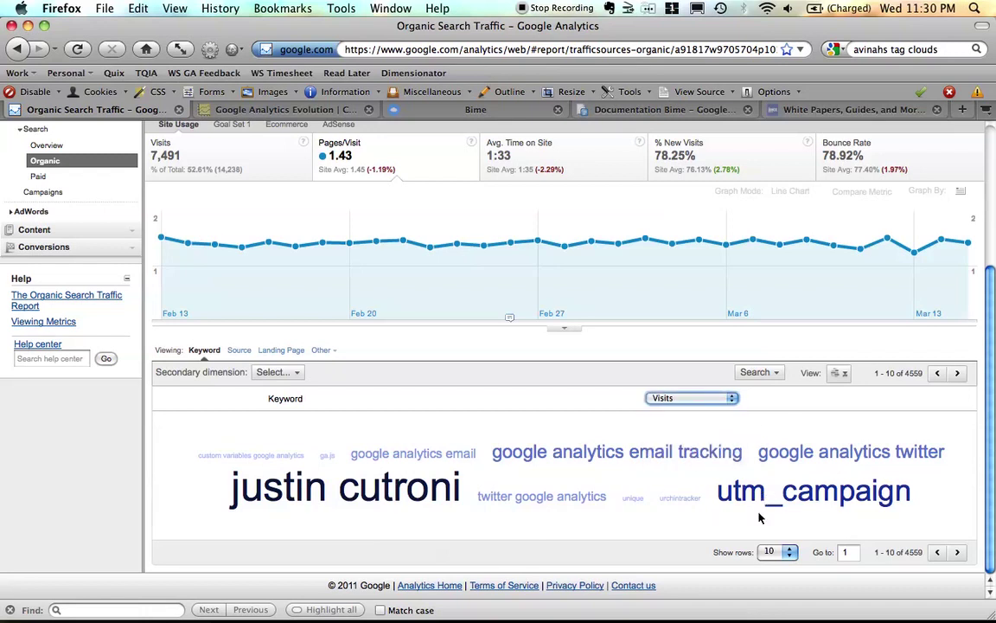
left_click(785, 553)
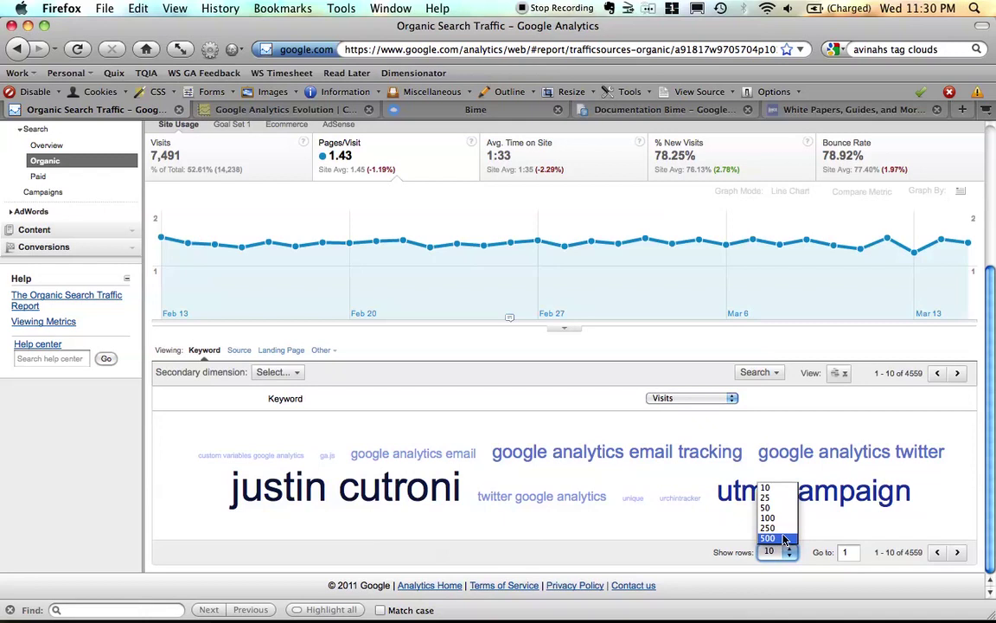
left_click(772, 509)
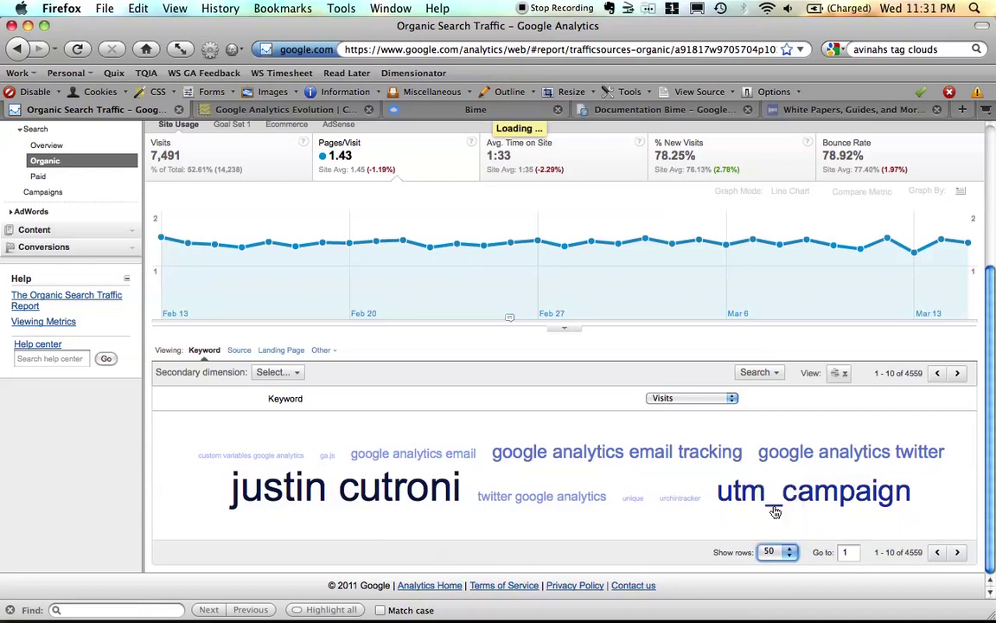
scroll(775, 512, "down", 5)
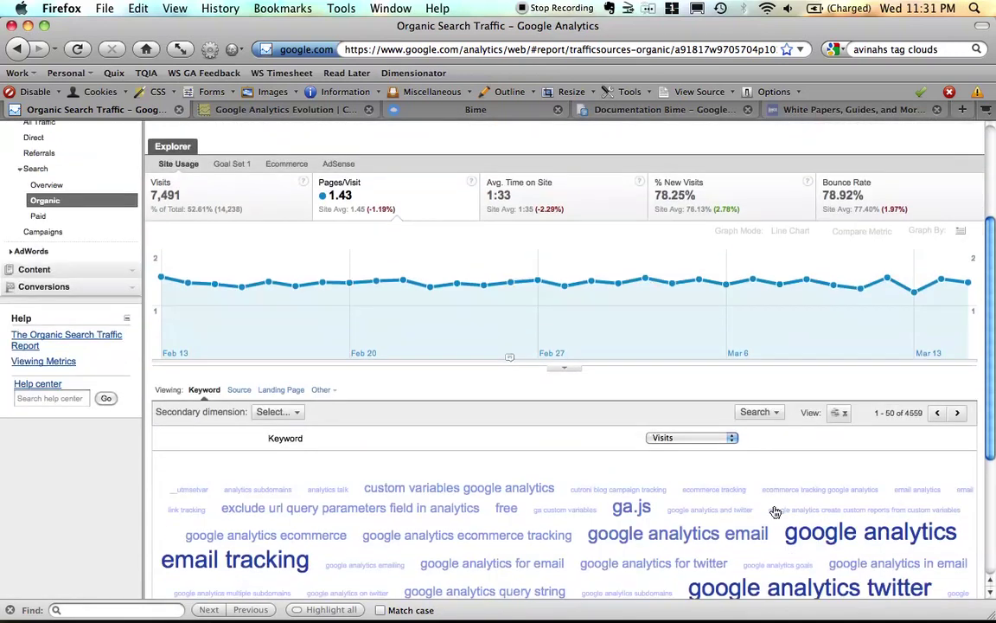
scroll(776, 512, "down", 1)
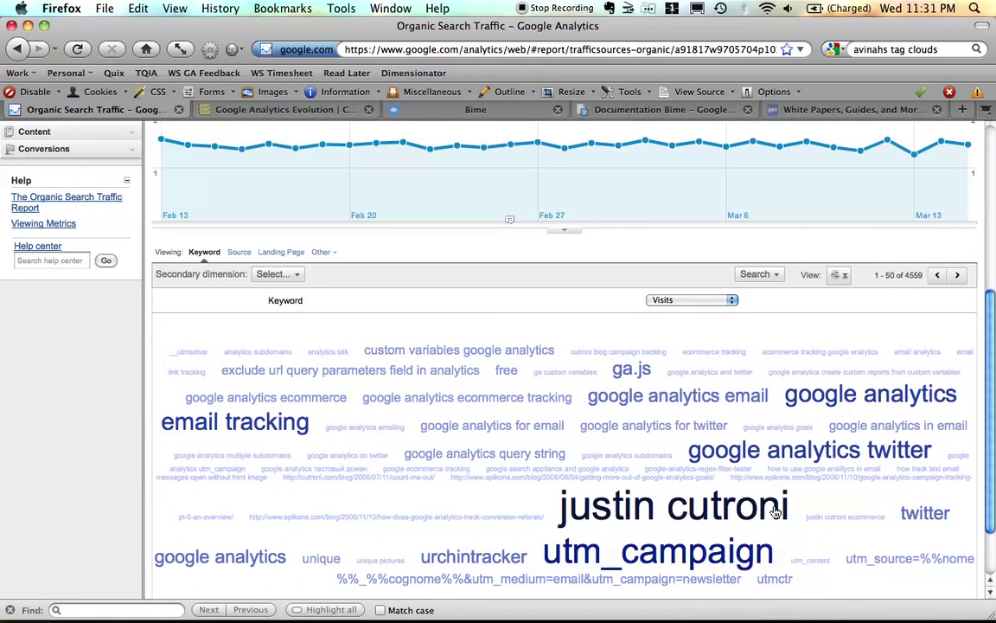
scroll(776, 512, "down", 1)
scroll(775, 511, "down", 1)
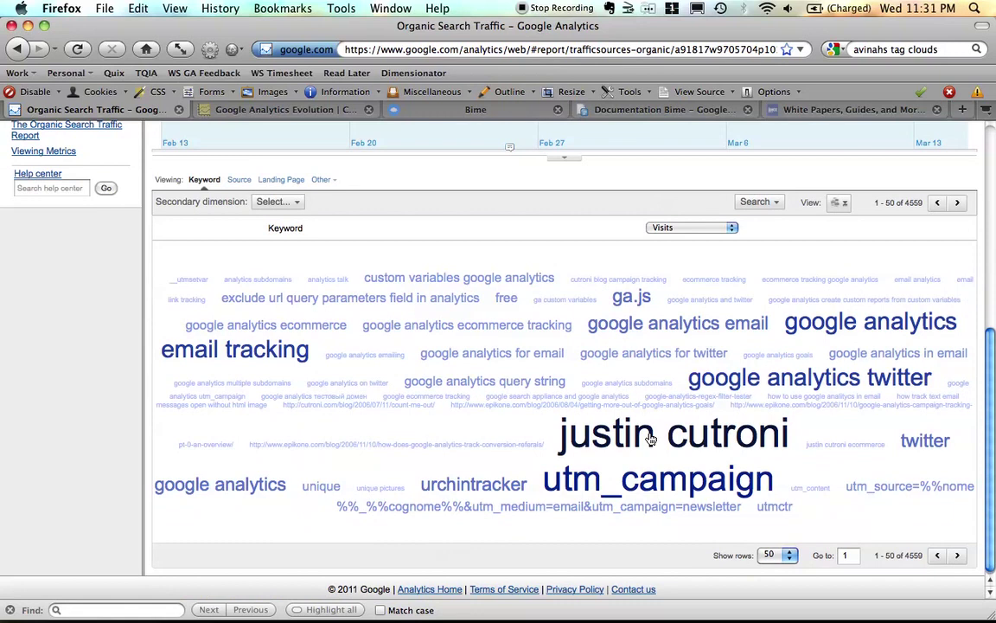
Size the keyword cloud by Bounce Rate, then by Pages/Visit, and scroll through the result
left_click(700, 227)
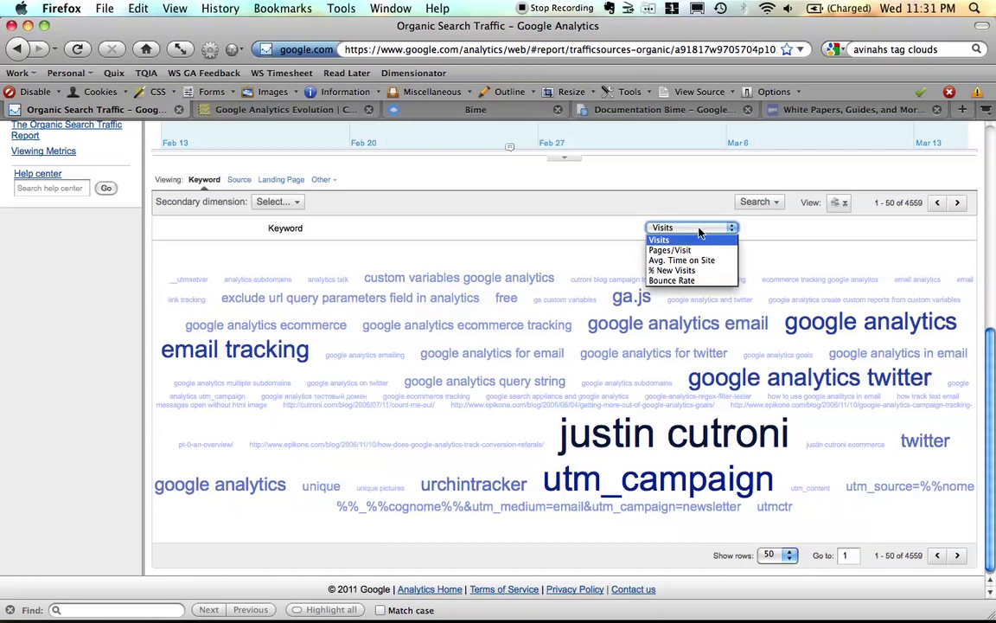
left_click(681, 282)
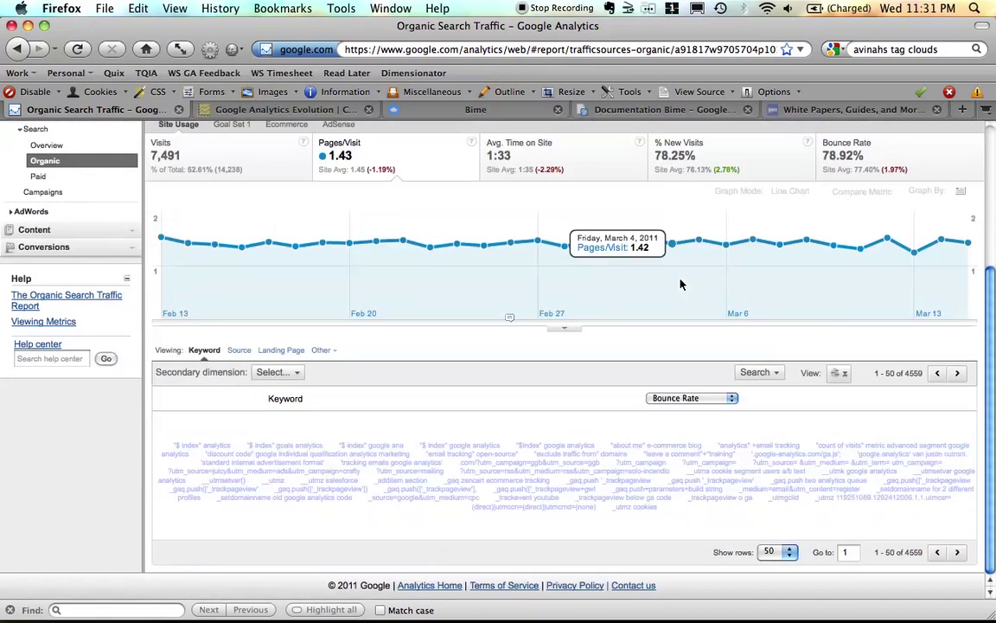
left_click(732, 399)
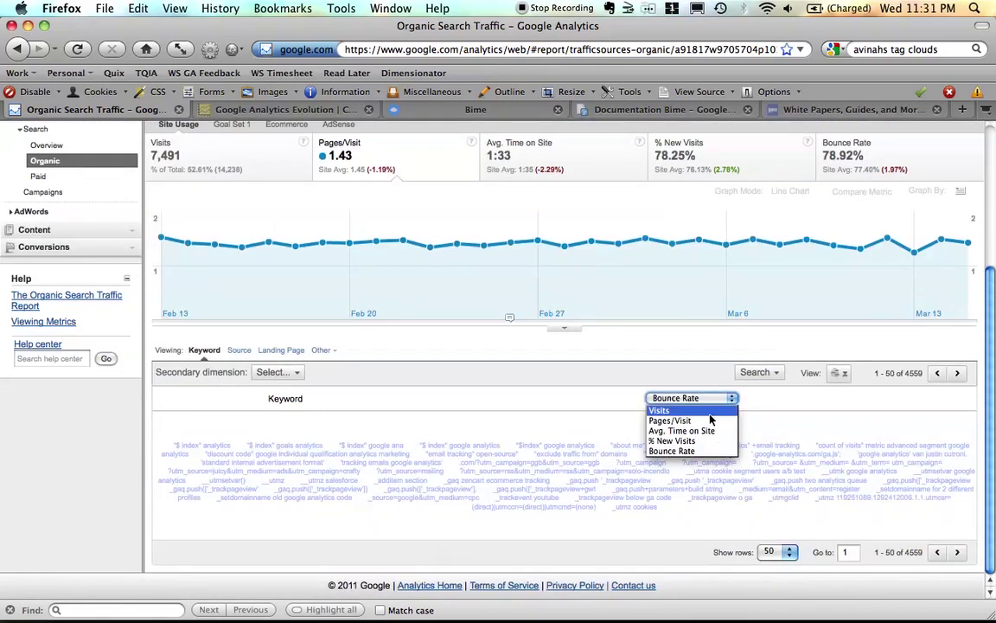
left_click(705, 422)
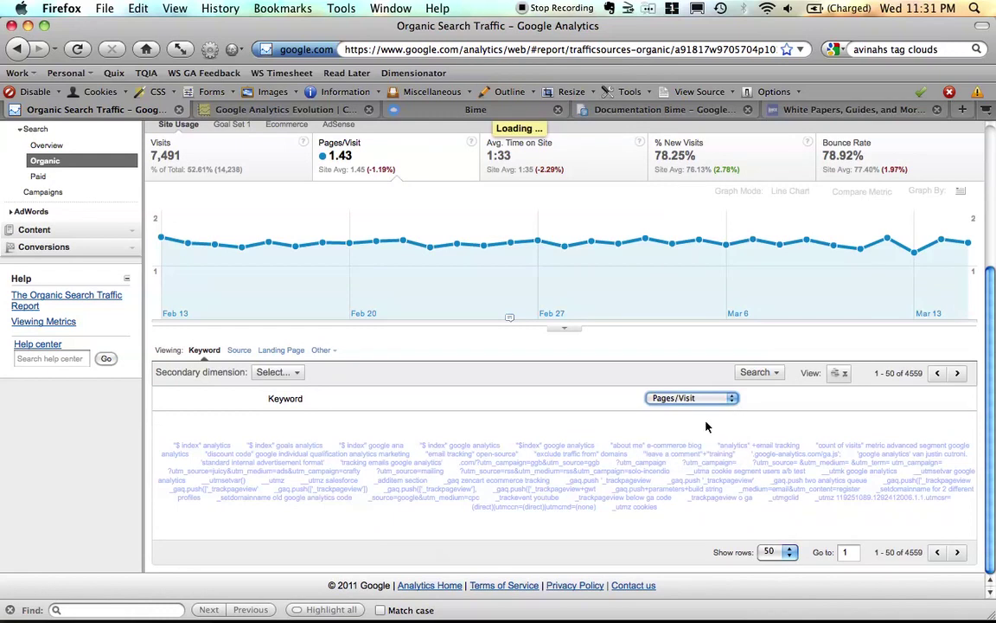
scroll(706, 427, "down", 3)
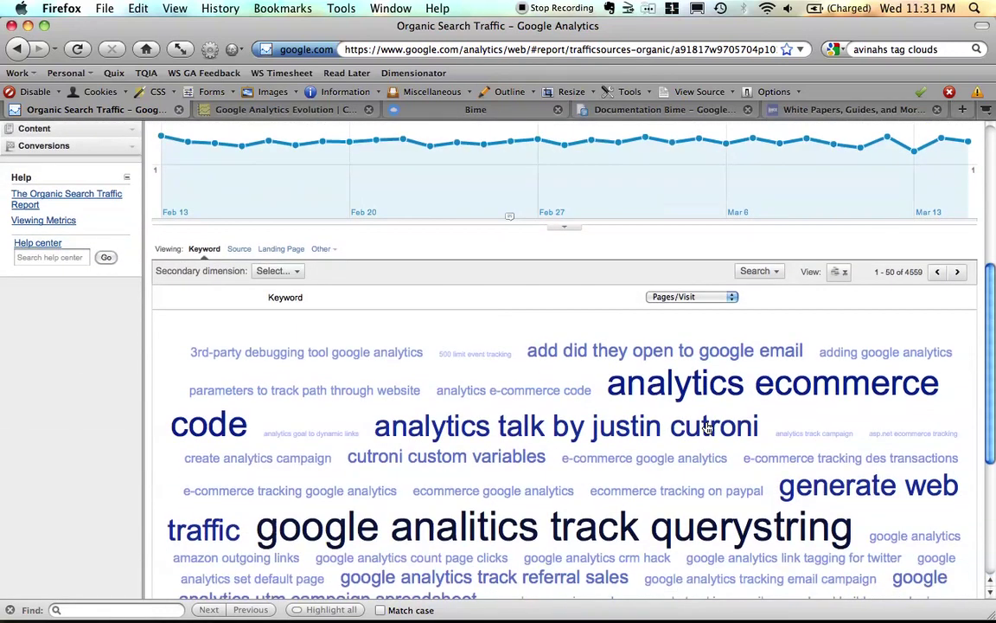
scroll(705, 427, "down", 3)
scroll(705, 427, "down", 3)
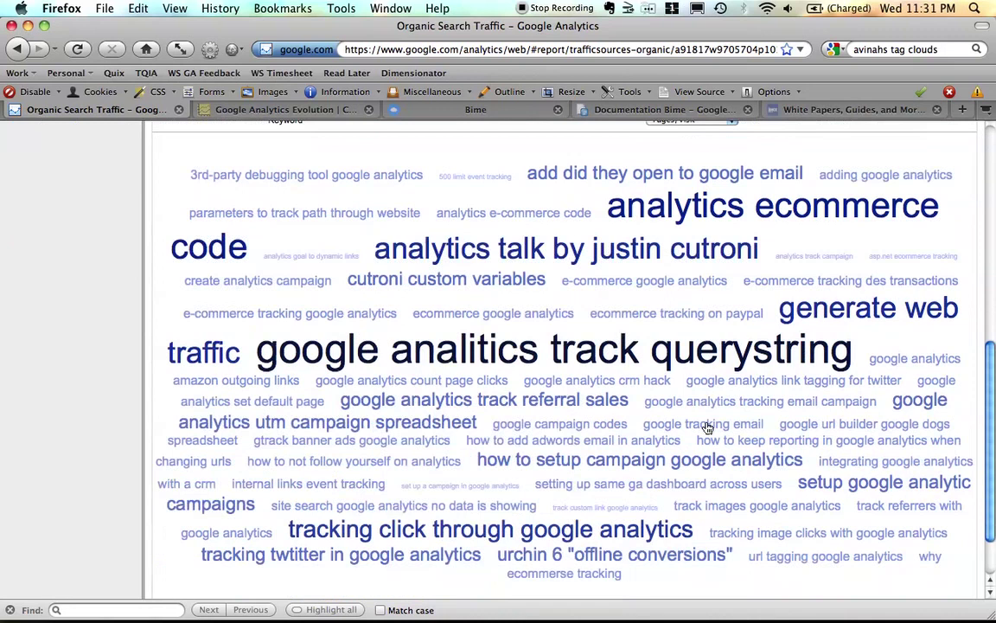
scroll(706, 427, "down", 2)
scroll(706, 427, "up", 2)
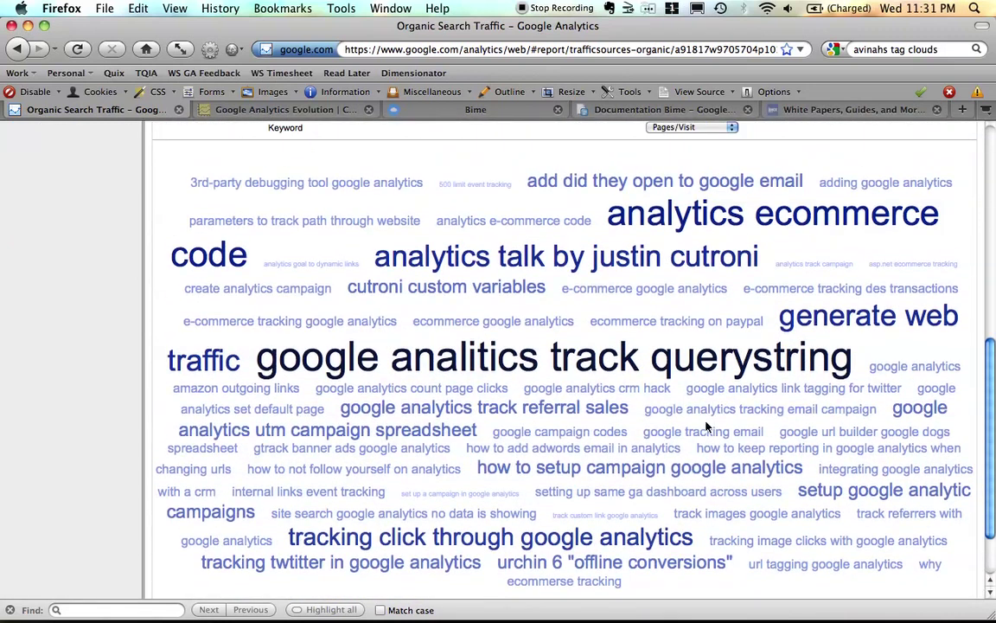
scroll(706, 426, "down", 2)
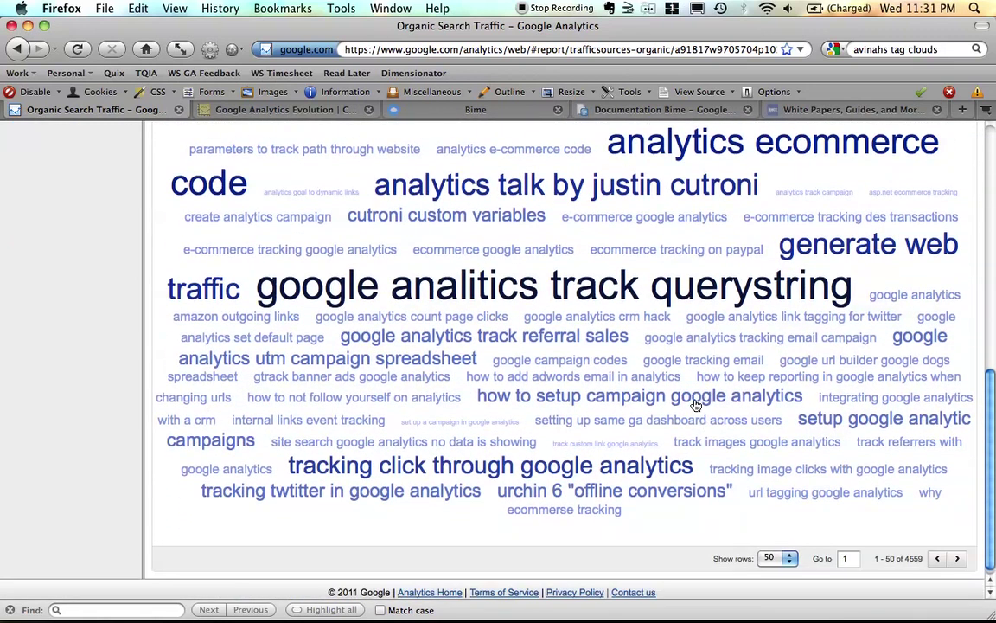
scroll(654, 298, "up", 10)
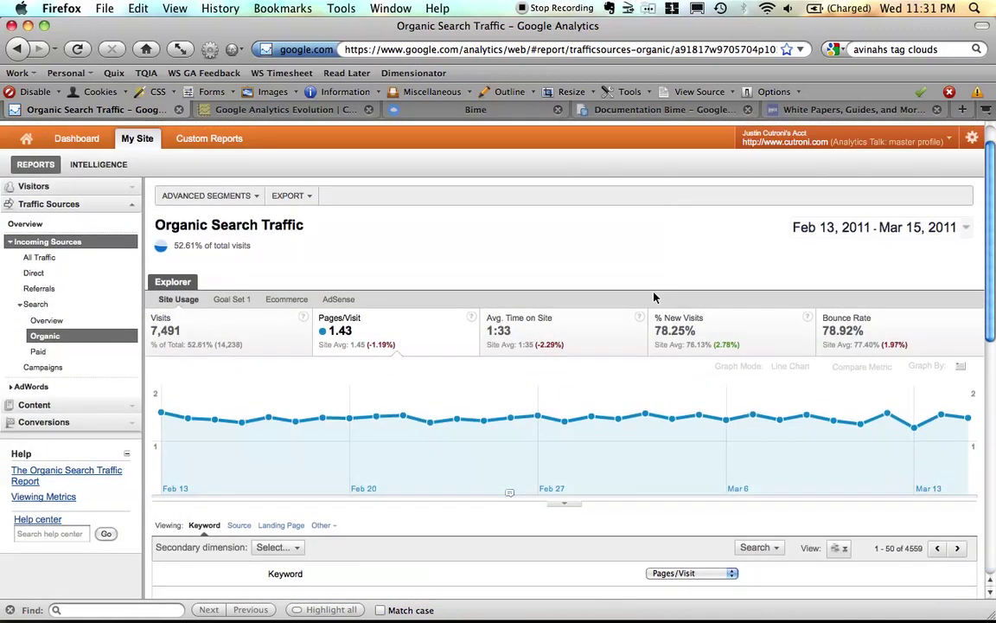
View the Advanced Segments list, then reveal the CSV, TSV and CSV for Excel export options
scroll(655, 298, "down", 3)
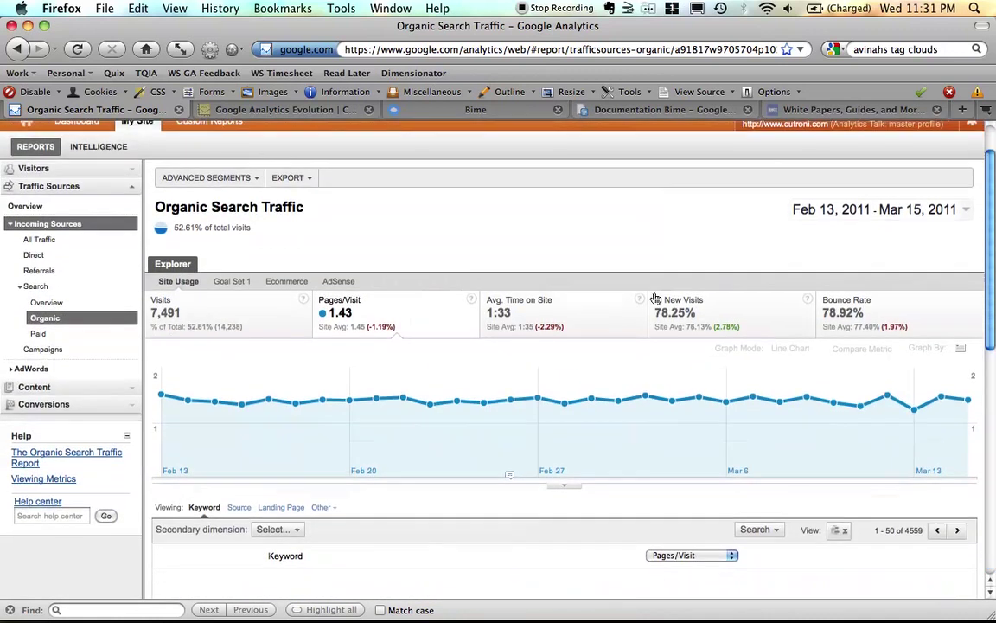
scroll(654, 298, "up", 5)
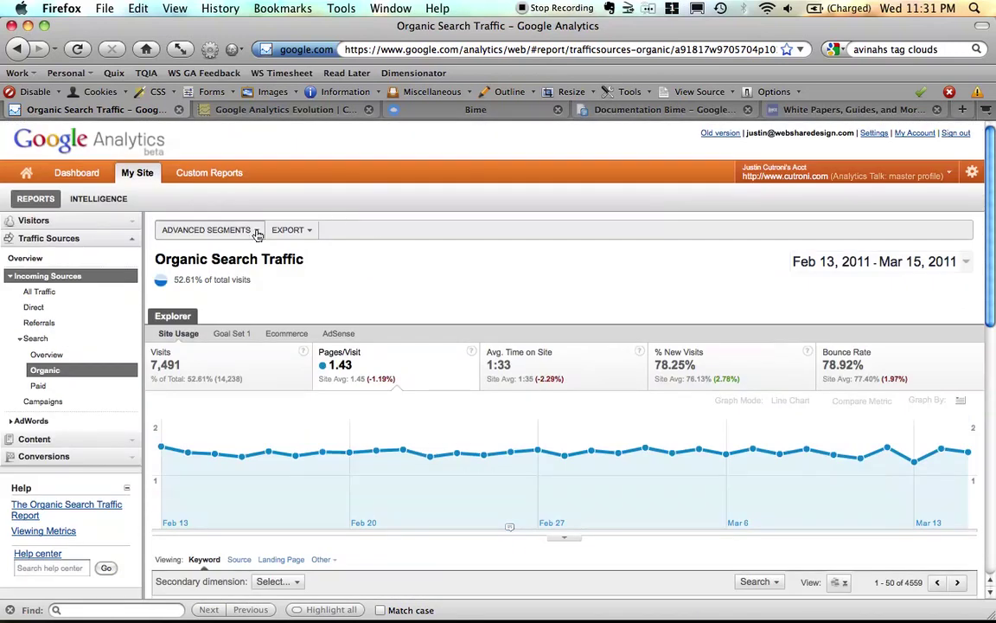
left_click(206, 230)
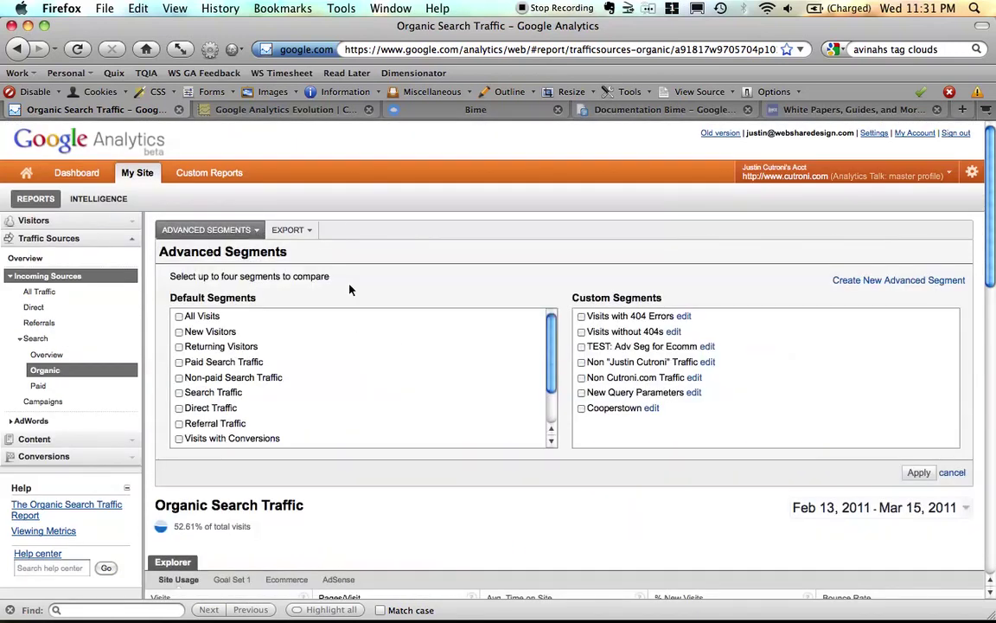
left_click(308, 230)
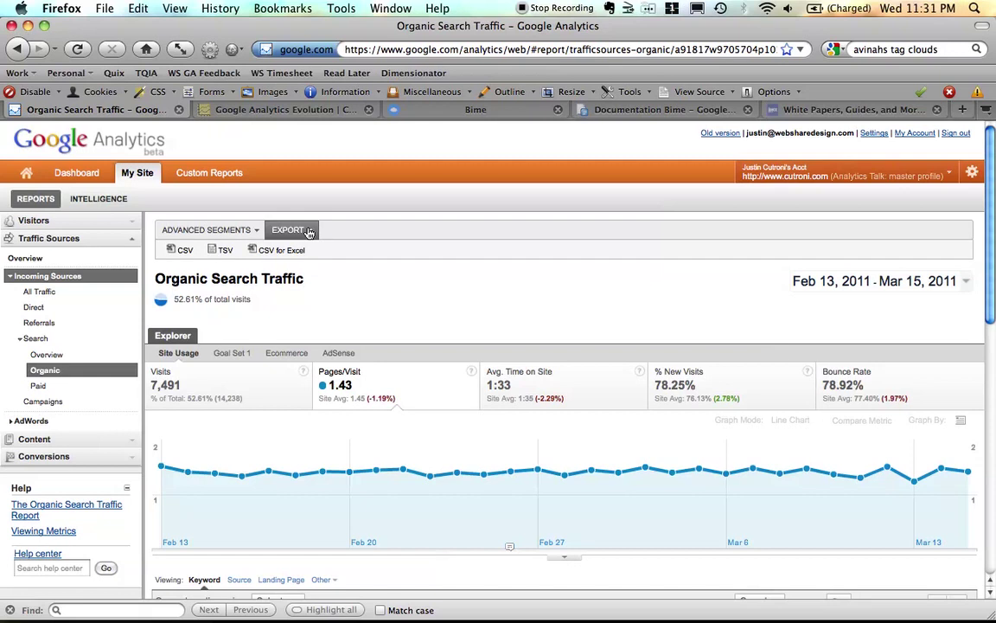
Collapse Search, expand Visitors, Demographics and Technology in the left nav, then go to Custom Reports
left_click(19, 339)
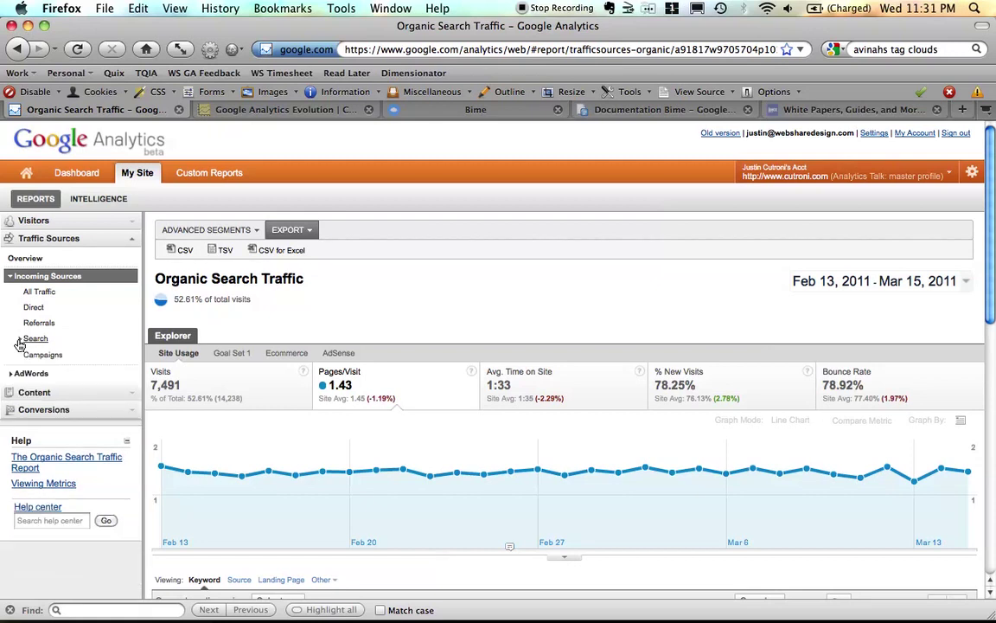
left_click(45, 222)
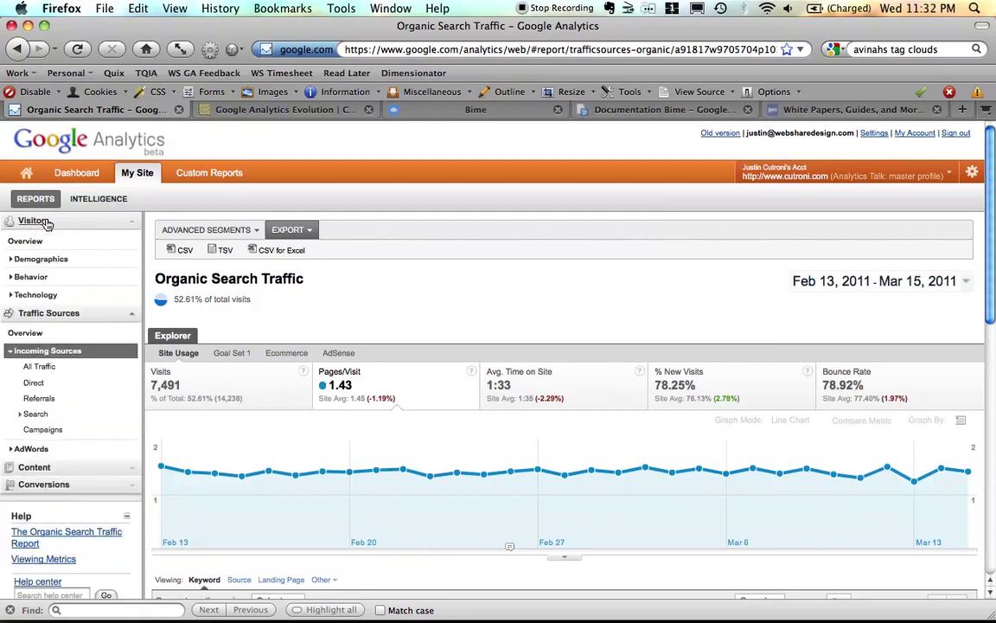
left_click(40, 259)
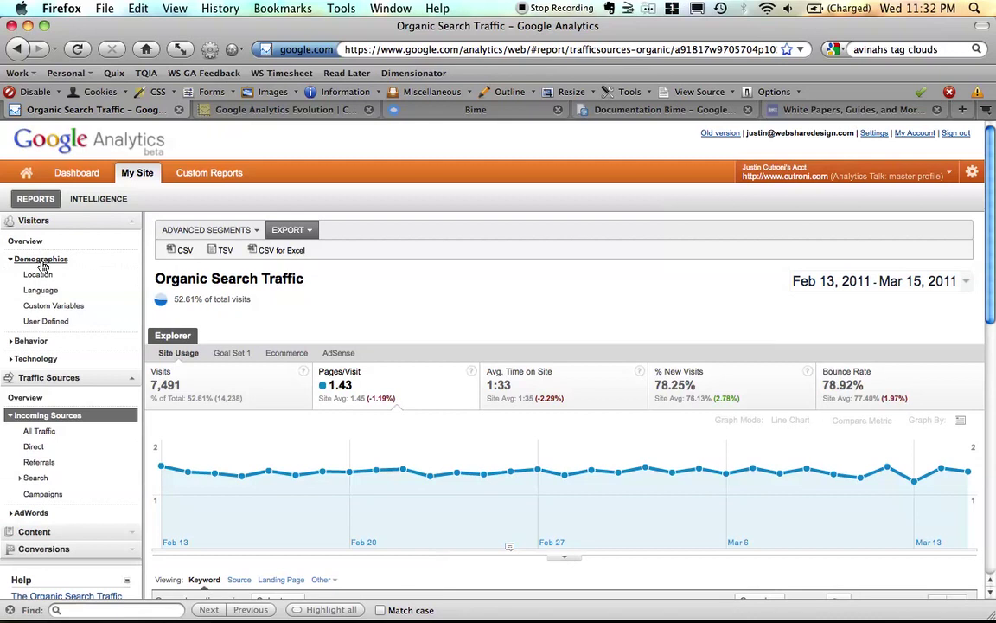
left_click(37, 359)
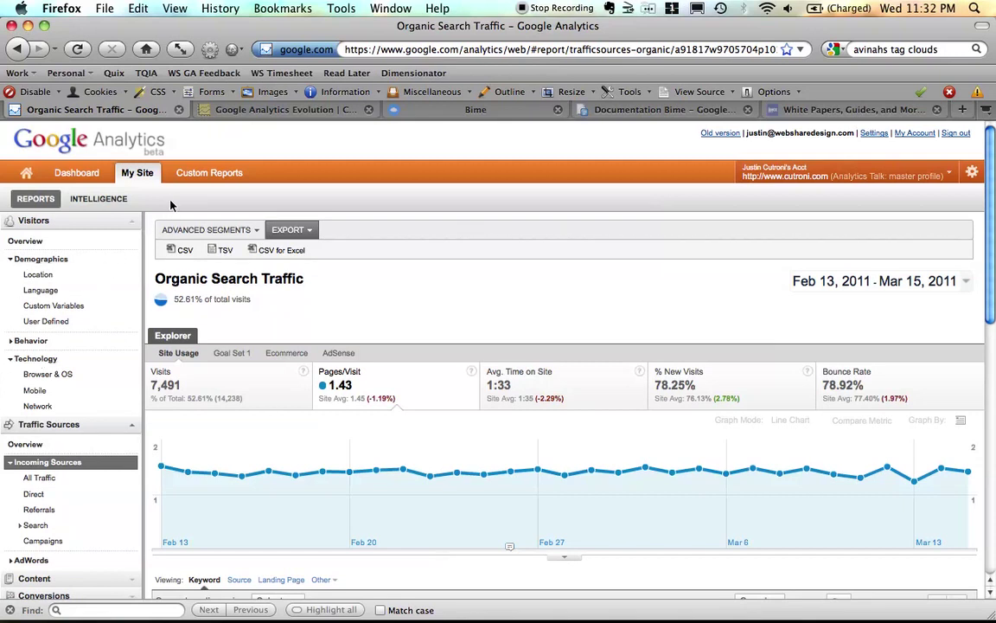
left_click(216, 184)
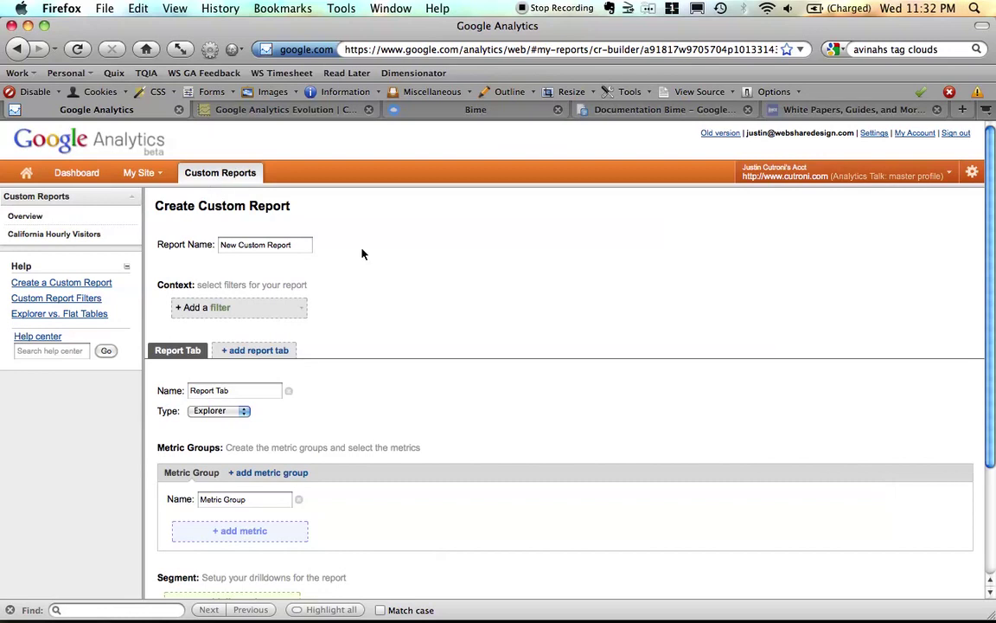
Select the 'New Custom Report' name and browse the filter dimensions without adding a filter
triple_click(280, 245)
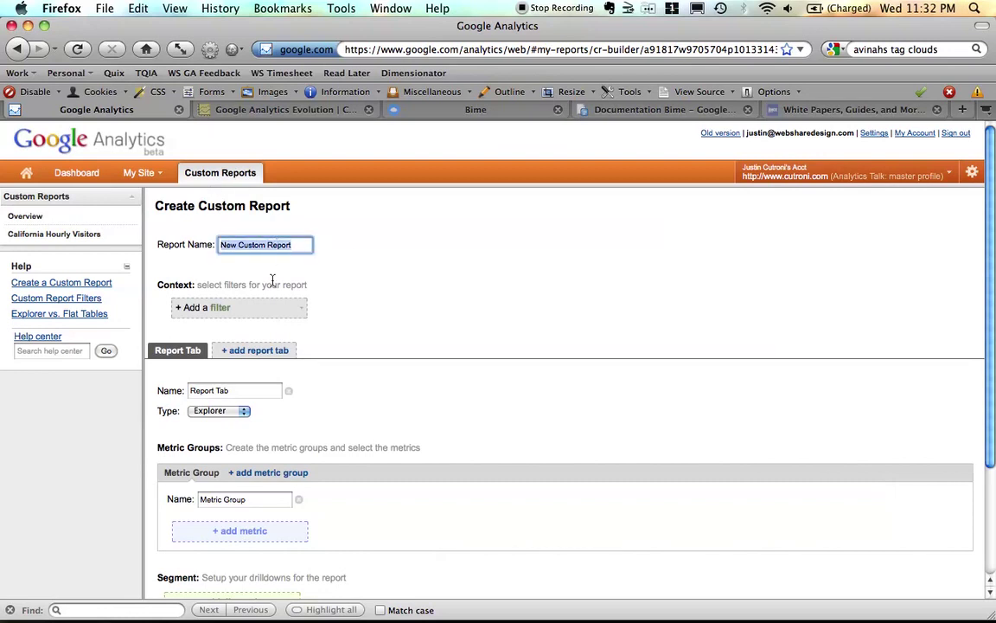
left_click(268, 317)
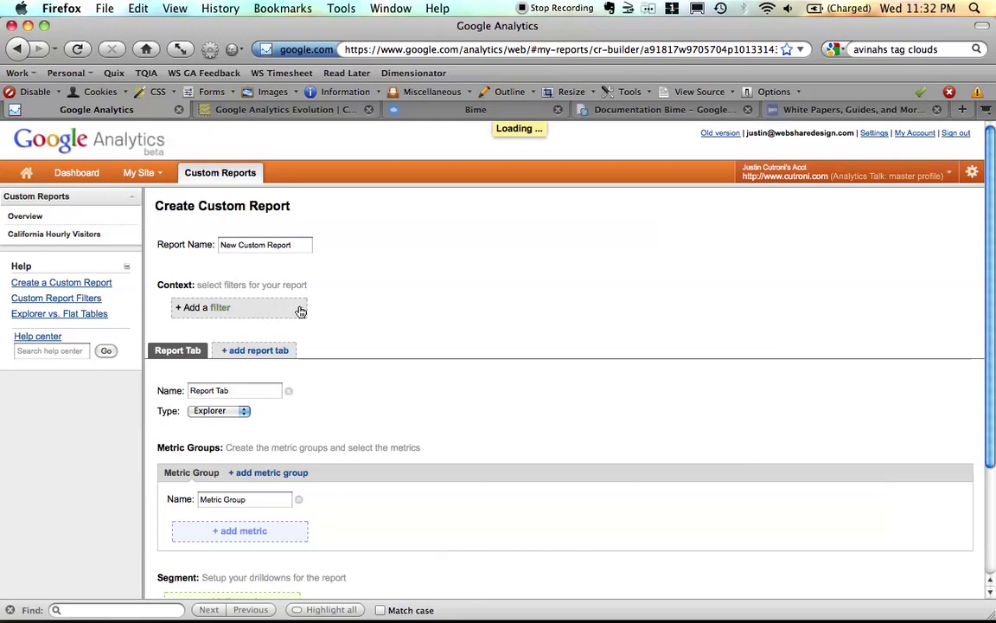
left_click(300, 311)
scroll(272, 386, "down", 2)
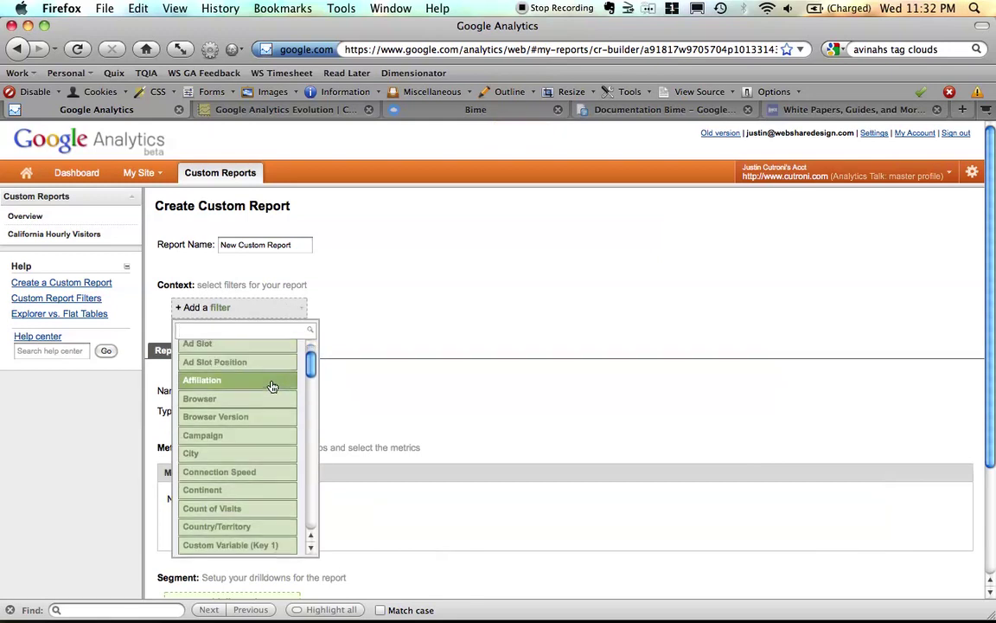
scroll(271, 386, "down", 1)
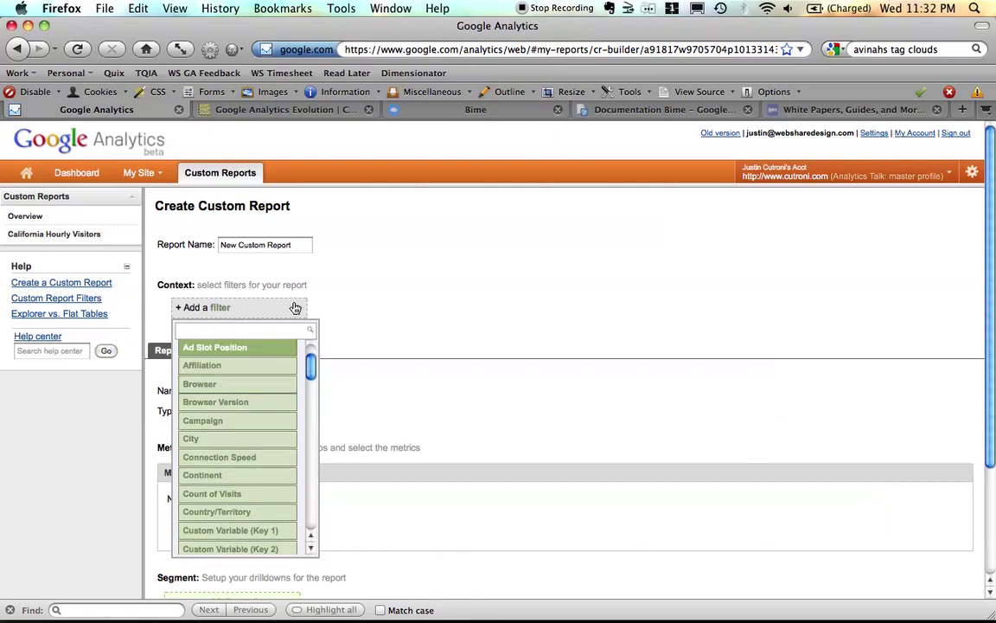
left_click(324, 311)
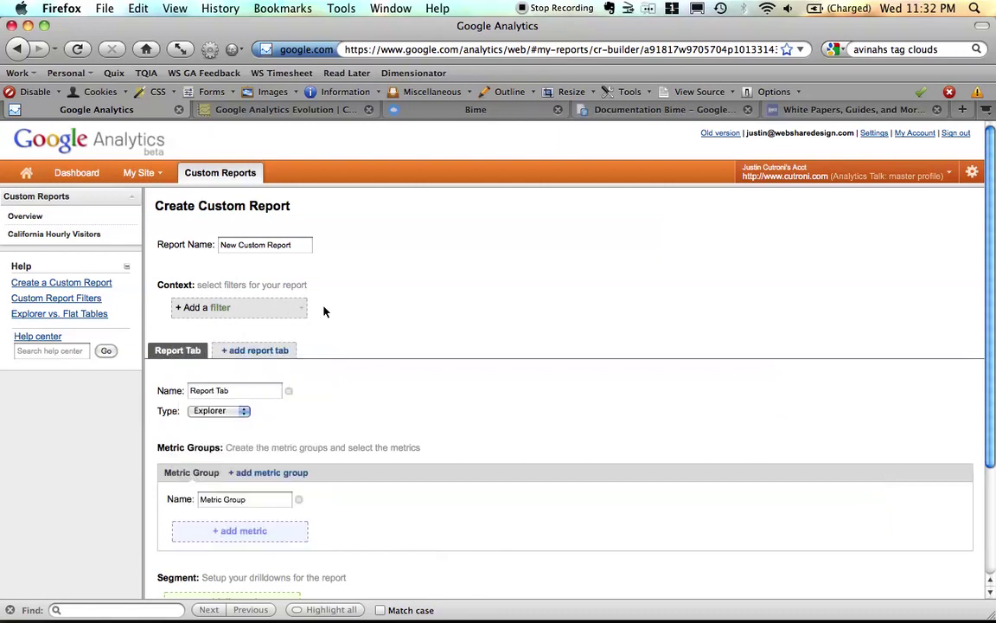
scroll(325, 312, "down", 5)
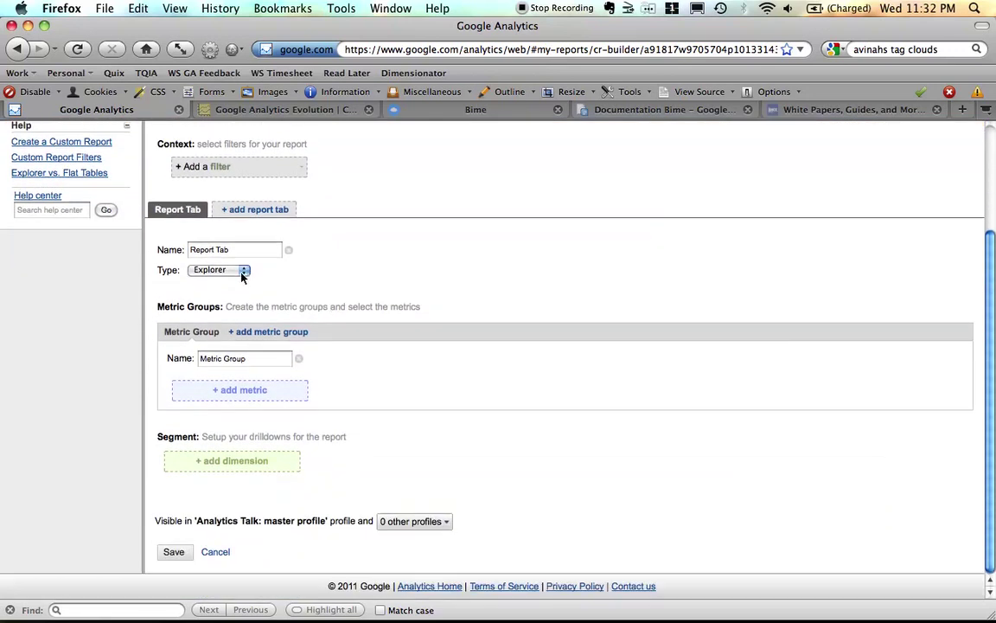
Set the Report Tab type to Flat Table, giving 2 dimension and 25 metric slots
left_click(243, 270)
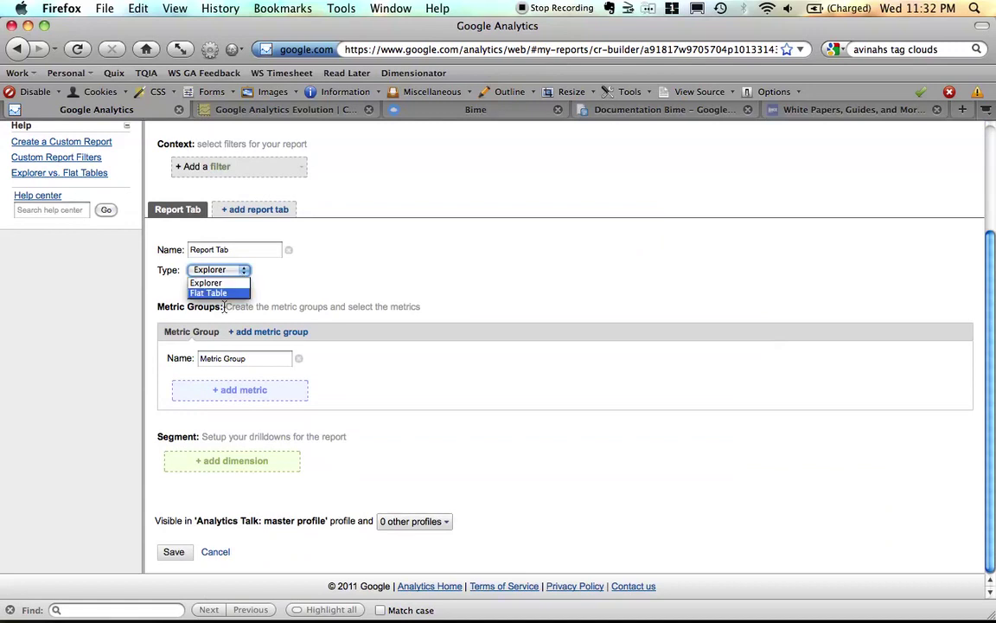
left_click(223, 294)
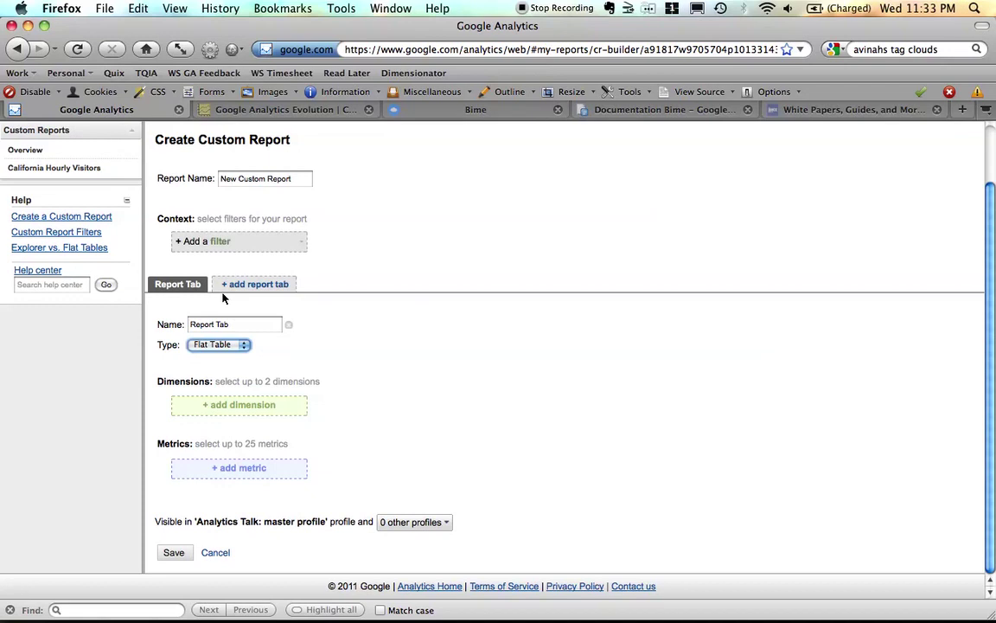
scroll(223, 298, "down", 1)
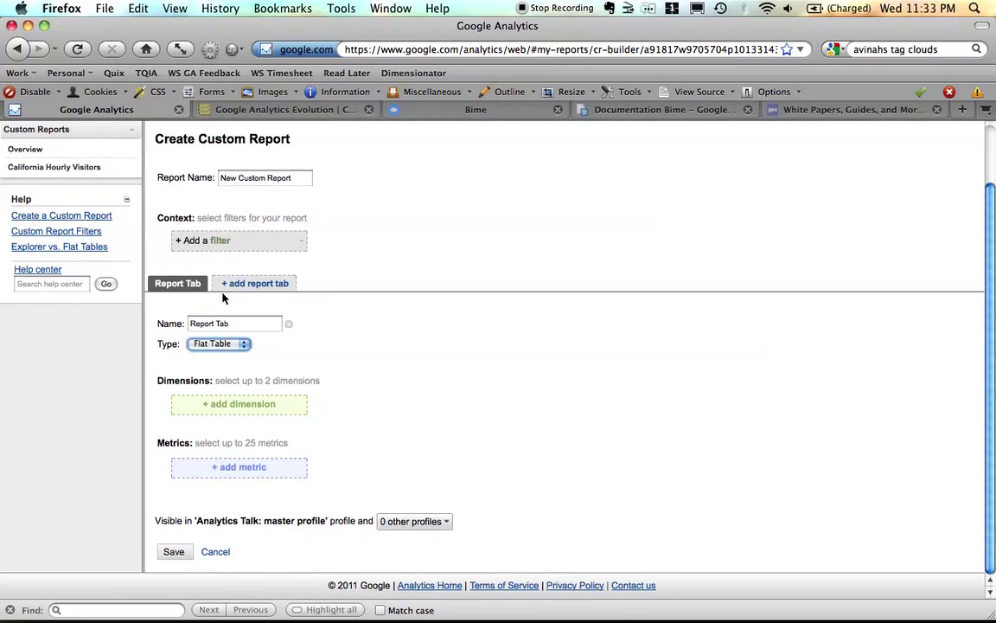
scroll(223, 297, "up", 2)
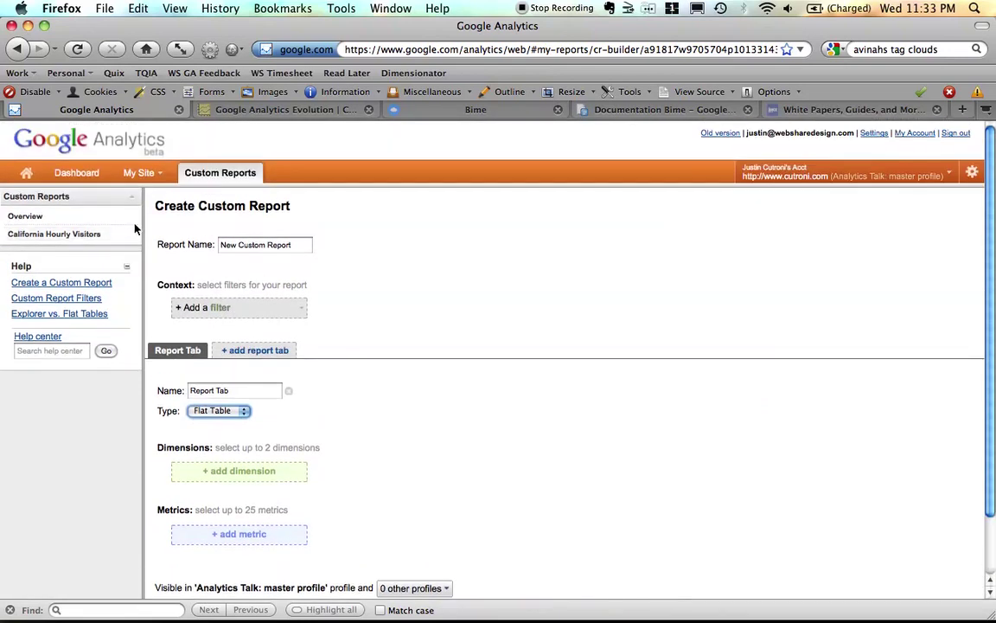